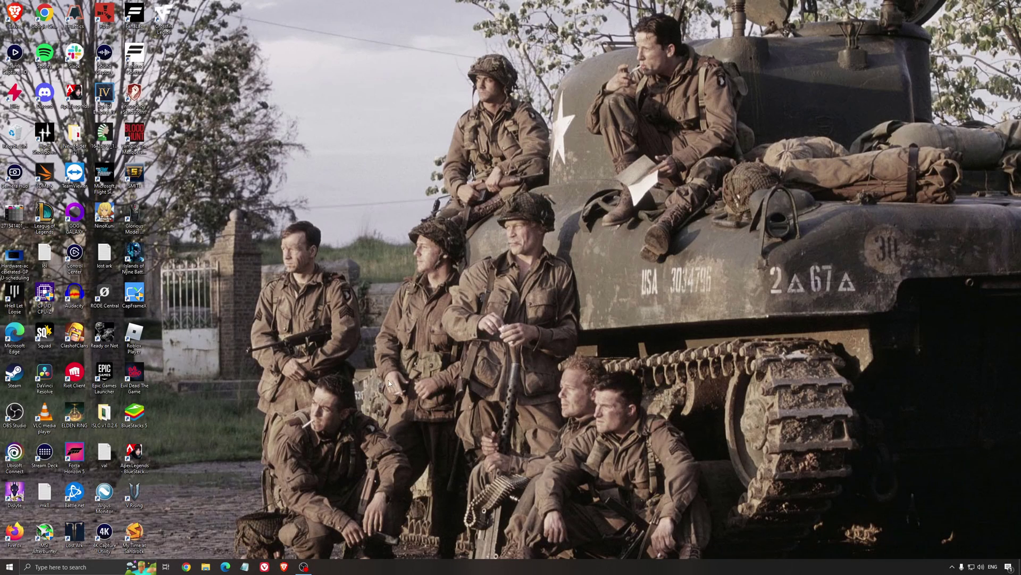
- Find Game Mode via search, confirm it is On, and check the Xbox Game Bar and Captures pages
{"action": "left_click", "coordinate": [90, 567]}
{"action": "type", "text": "game mo"}
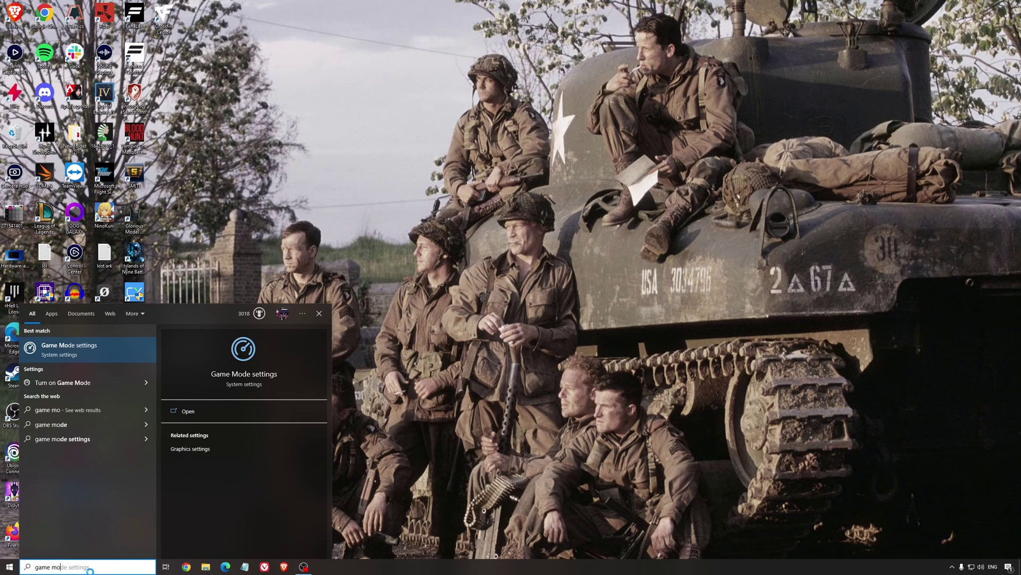
{"action": "key", "text": "Return"}
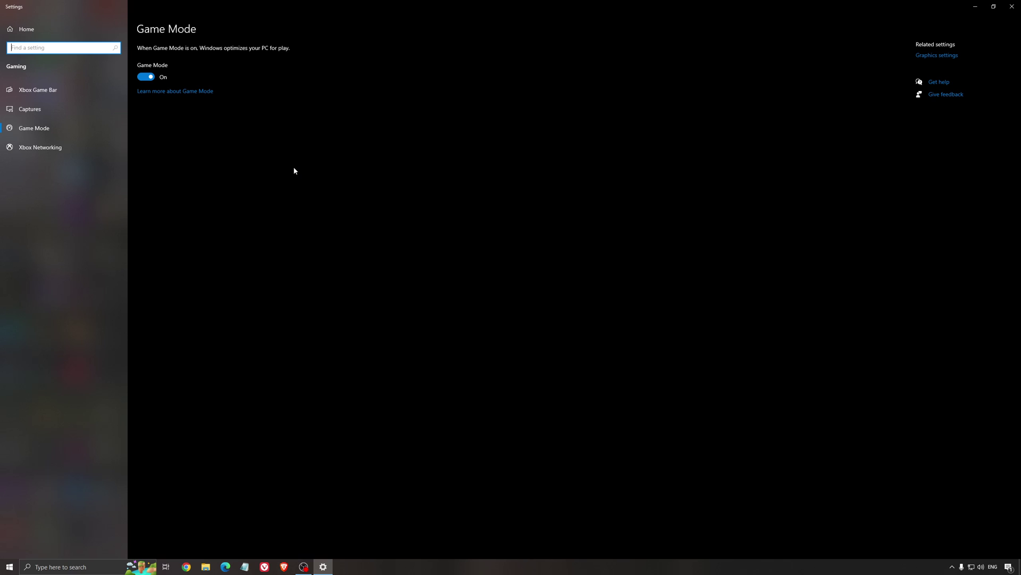
{"action": "left_click", "coordinate": [66, 95]}
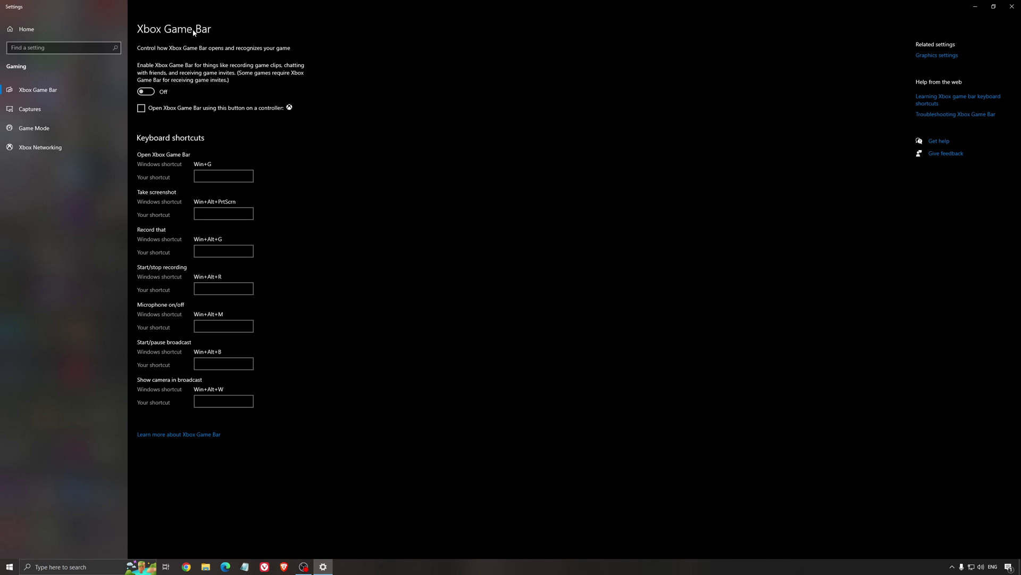
{"action": "left_click", "coordinate": [47, 110]}
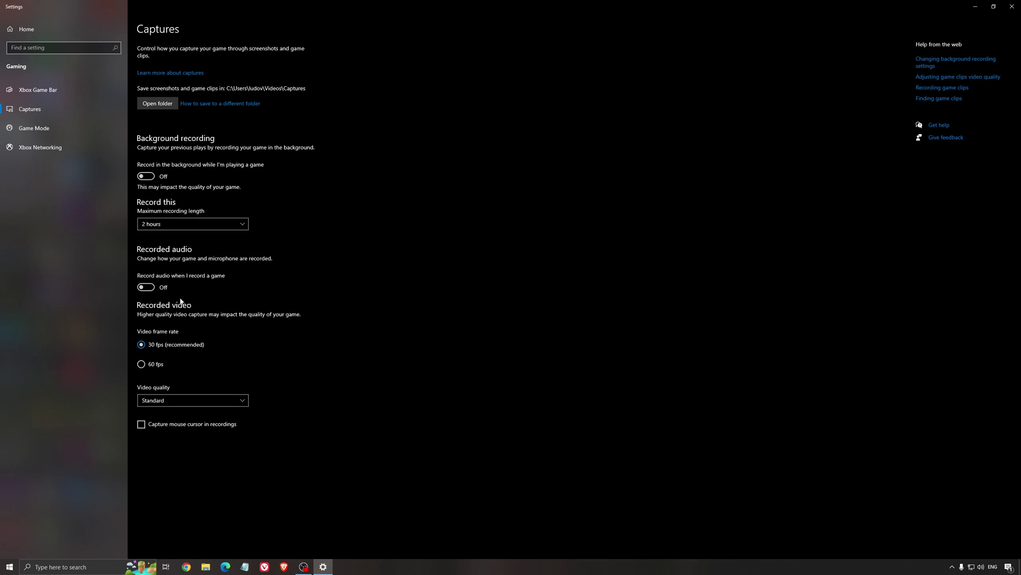
{"action": "left_click", "coordinate": [1012, 6]}
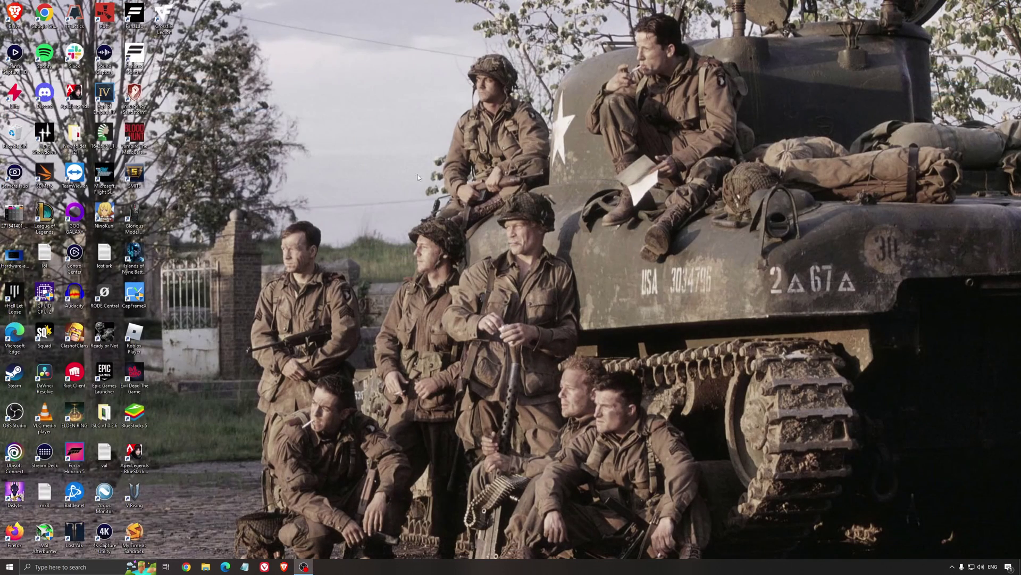
{"action": "double_click", "coordinate": [14, 255]}
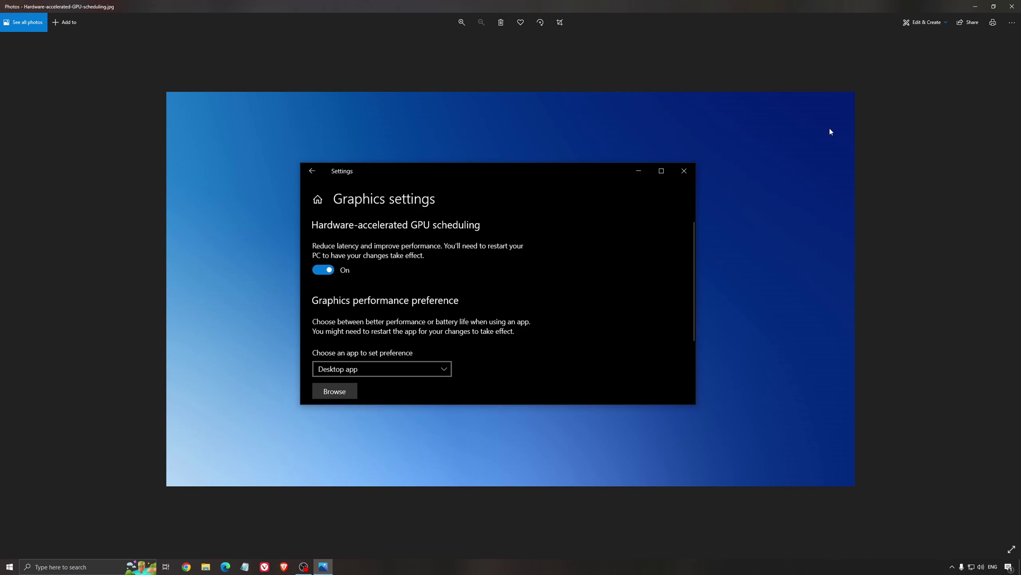
{"action": "left_click", "coordinate": [1012, 5]}
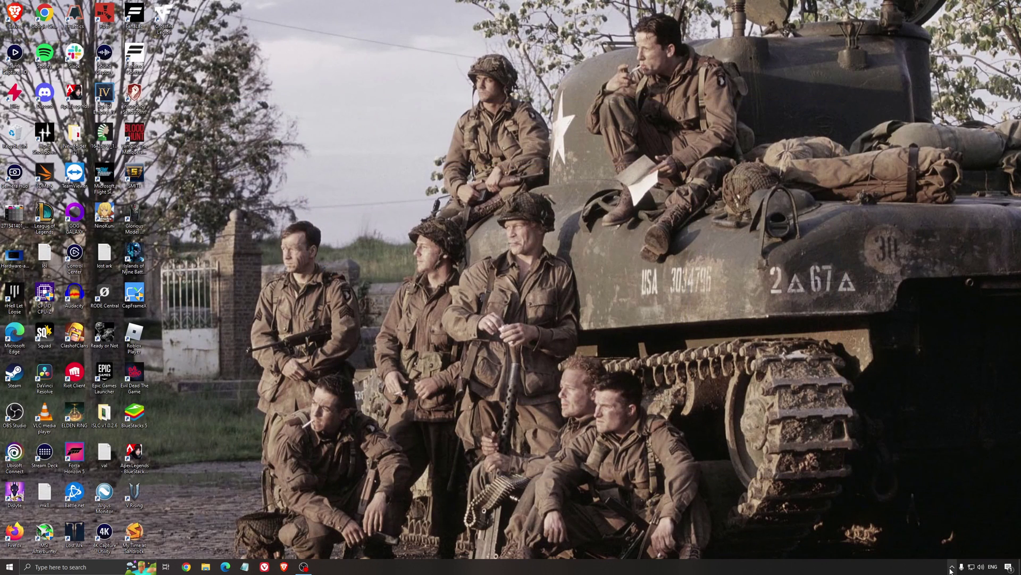
- Launch AMD Software from the tray, check for driver updates, and view the Gaming list of 23 games
{"action": "left_click", "coordinate": [952, 567]}
{"action": "left_click", "coordinate": [961, 535]}
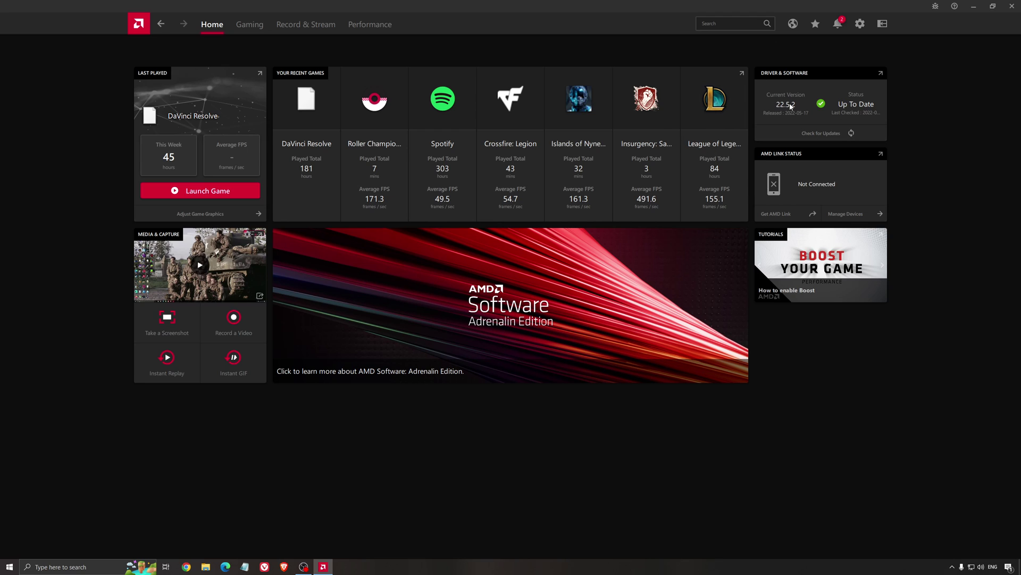
{"action": "left_click", "coordinate": [813, 132]}
{"action": "left_click", "coordinate": [253, 26]}
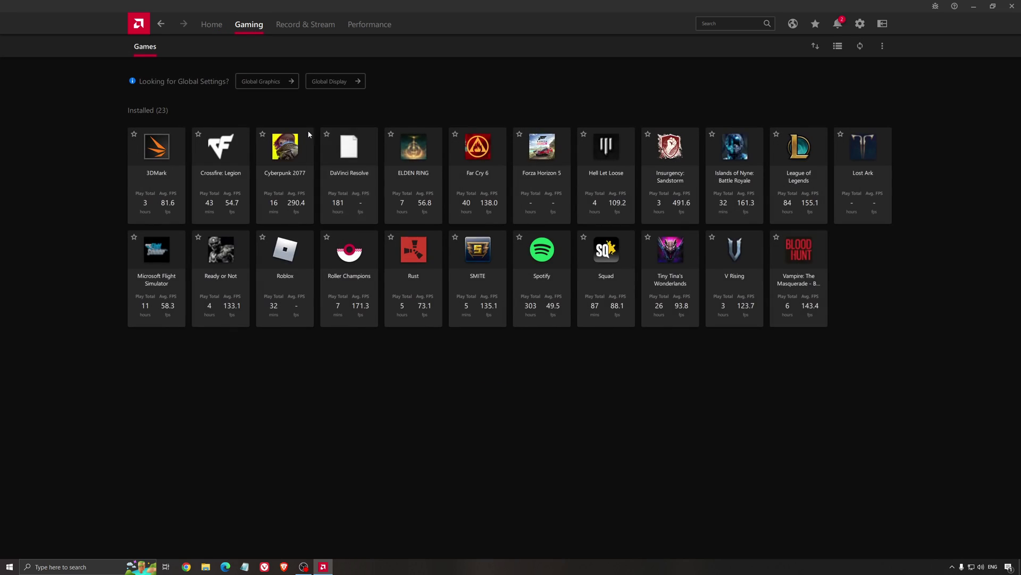
- Open Global Graphics for the Custom profile with Radeon Chill at 168 min/max FPS
{"action": "left_click", "coordinate": [290, 81]}
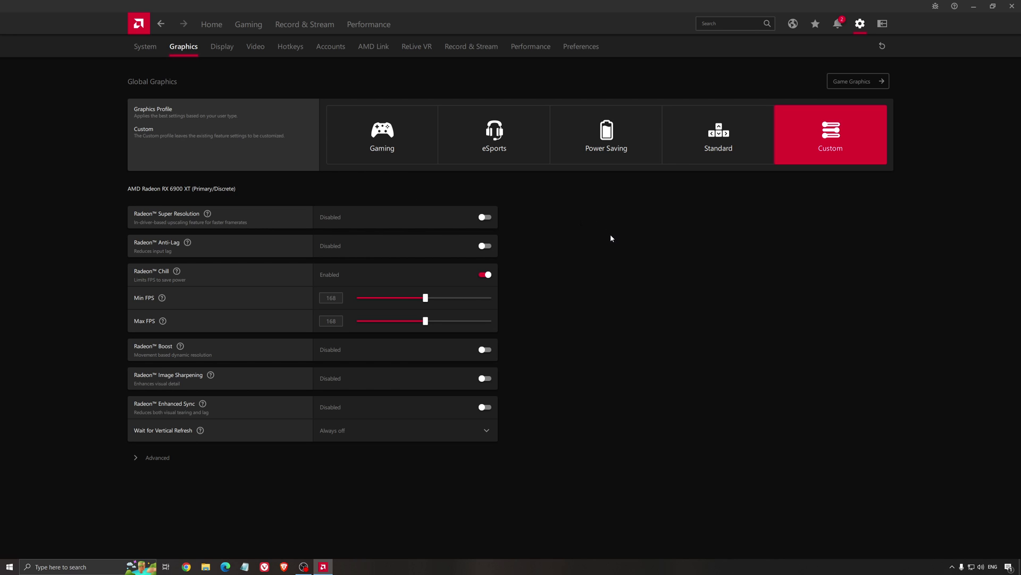
- Close AMD Software and open NVIDIA Control Panel from the tray to review global 3D settings
{"action": "left_click", "coordinate": [1011, 7]}
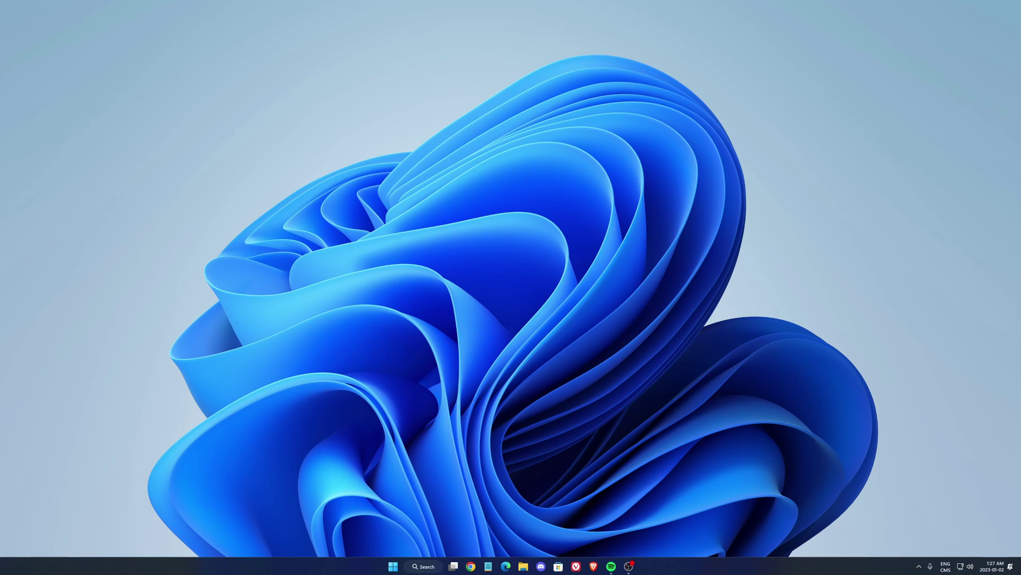
{"action": "left_click", "coordinate": [920, 565]}
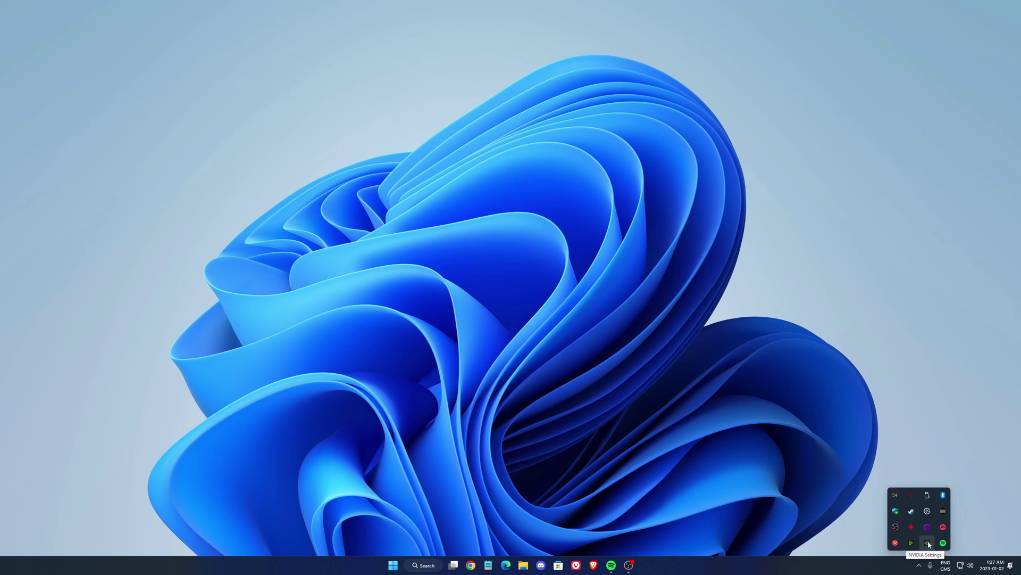
{"action": "right_click", "coordinate": [927, 542]}
{"action": "left_click", "coordinate": [947, 512]}
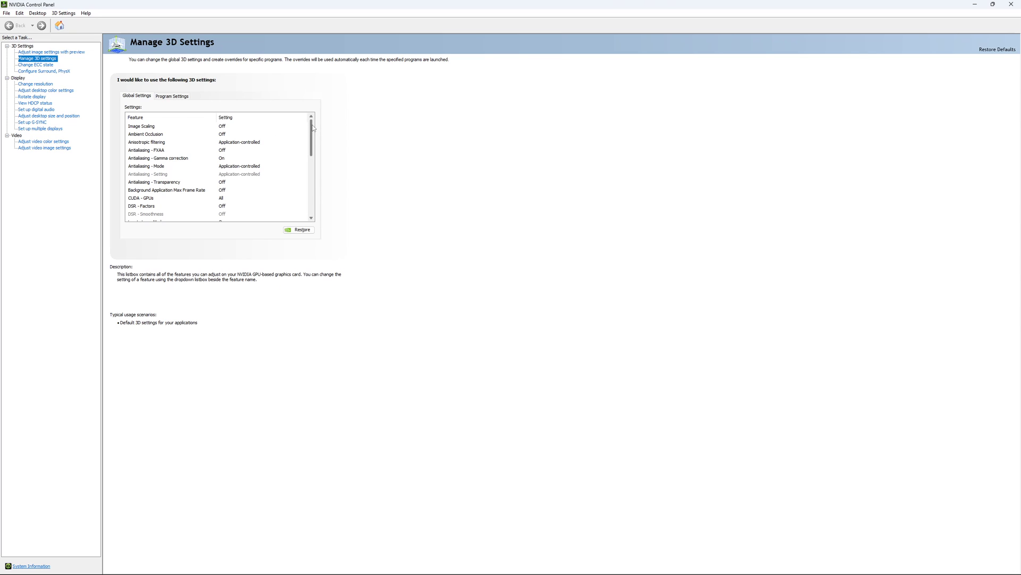
{"action": "left_click_drag", "start_coordinate": [312, 127], "coordinate": [315, 148]}
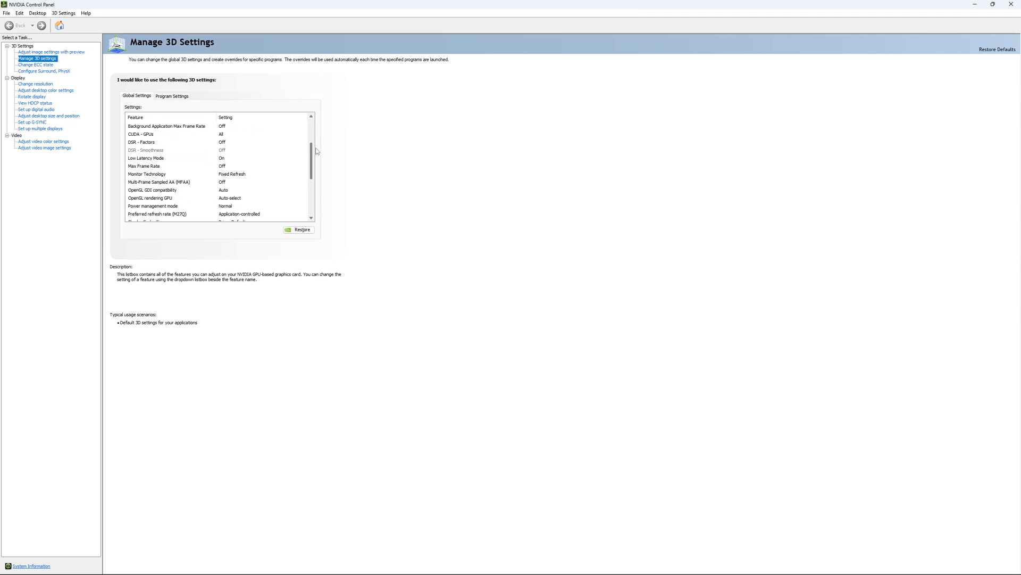
{"action": "scroll", "coordinate": [313, 152], "scroll_direction": "down", "scroll_amount": 1}
- Try a Max Frame Rate cap near 167 FPS, leave it Off, then go to Change ECC State
{"action": "left_click", "coordinate": [219, 151]}
{"action": "left_click", "coordinate": [219, 152]}
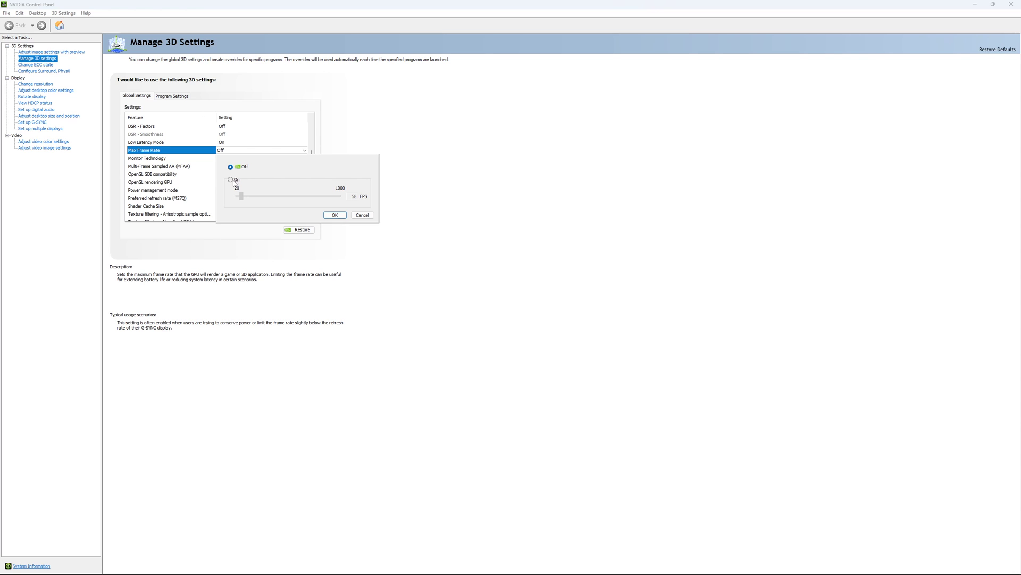
{"action": "left_click", "coordinate": [231, 180]}
{"action": "left_click", "coordinate": [246, 198]}
{"action": "left_click_drag", "start_coordinate": [250, 200], "coordinate": [256, 204]}
{"action": "left_click_drag", "start_coordinate": [254, 202], "coordinate": [255, 202]}
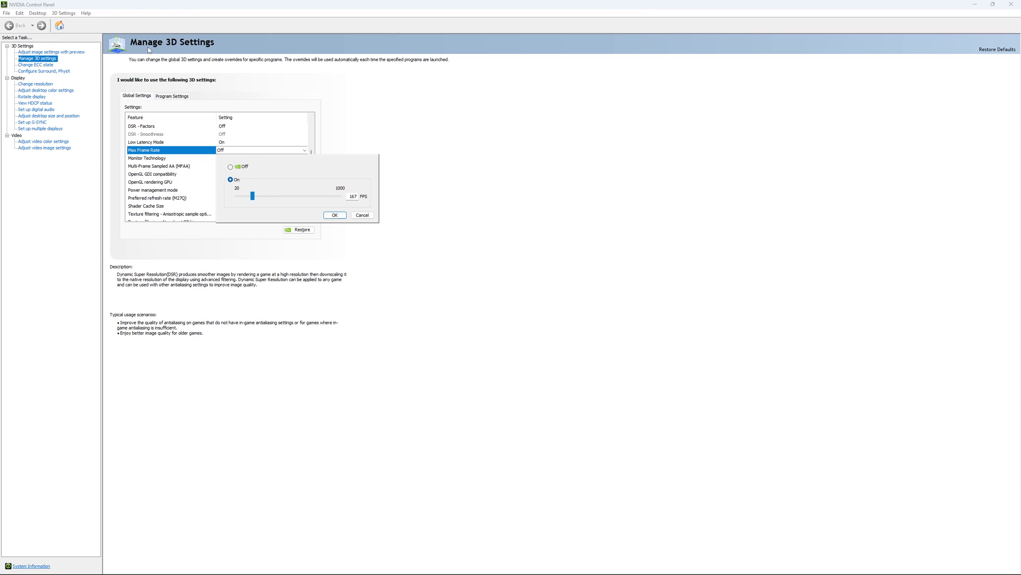
{"action": "left_click", "coordinate": [230, 167]}
{"action": "left_click", "coordinate": [335, 215]}
{"action": "scroll", "coordinate": [314, 175], "scroll_direction": "down", "scroll_amount": 3}
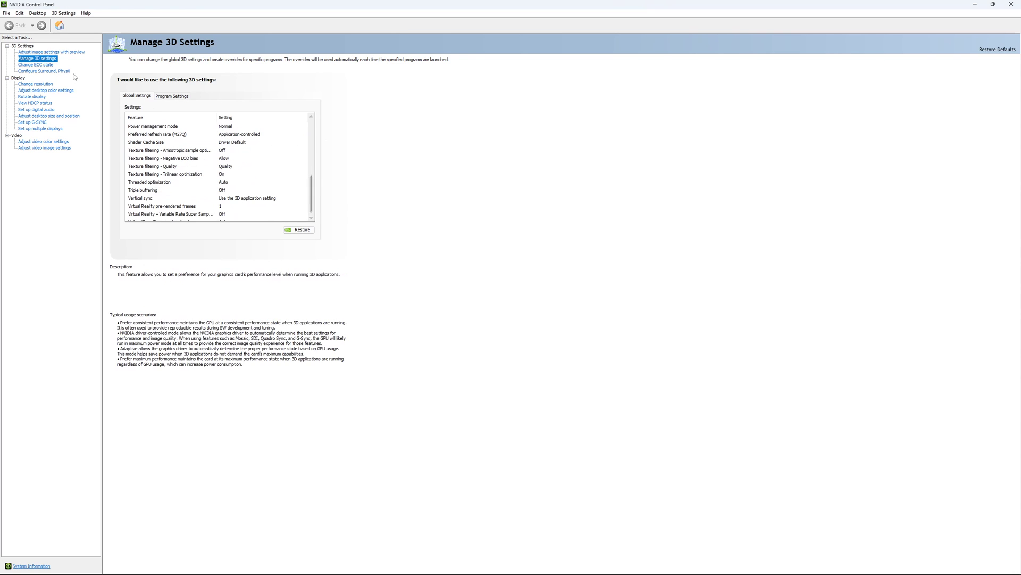
{"action": "left_click", "coordinate": [54, 66]}
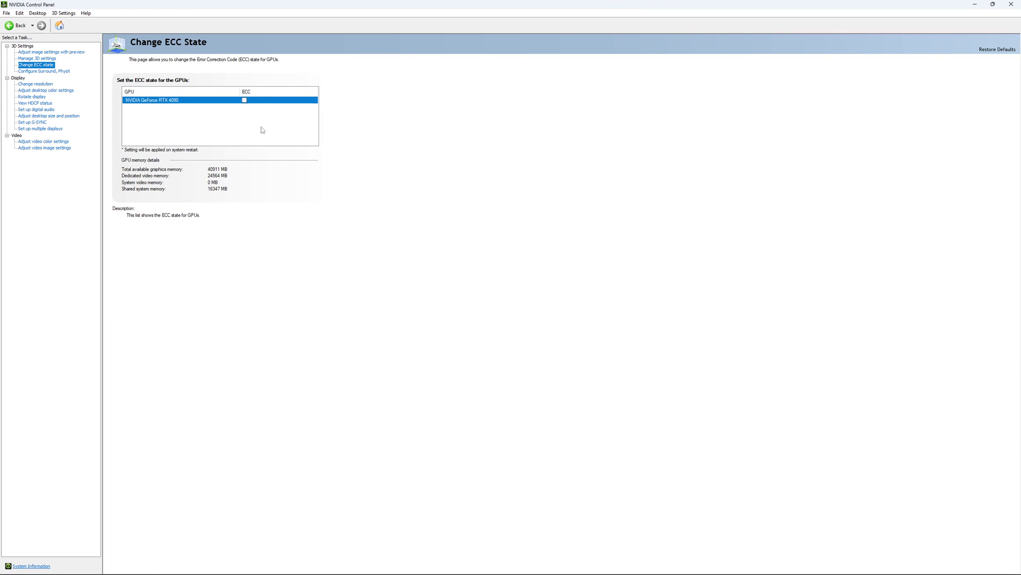
- Keep the monitor refresh rate at 170Hz, then review the Set up G-SYNC page
{"action": "left_click", "coordinate": [33, 84]}
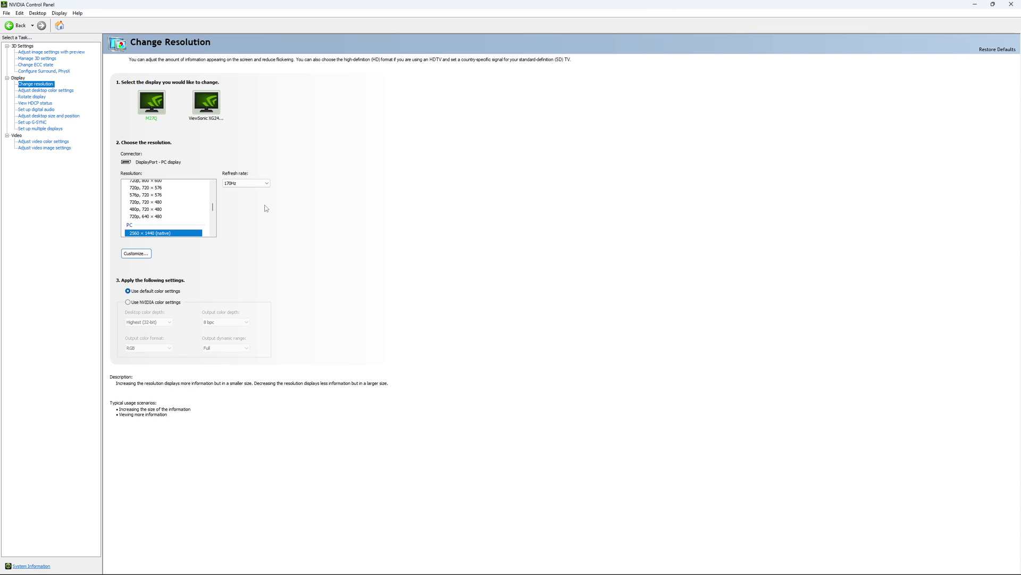
{"action": "left_click", "coordinate": [246, 183]}
{"action": "left_click", "coordinate": [237, 189]}
{"action": "left_click", "coordinate": [255, 182]}
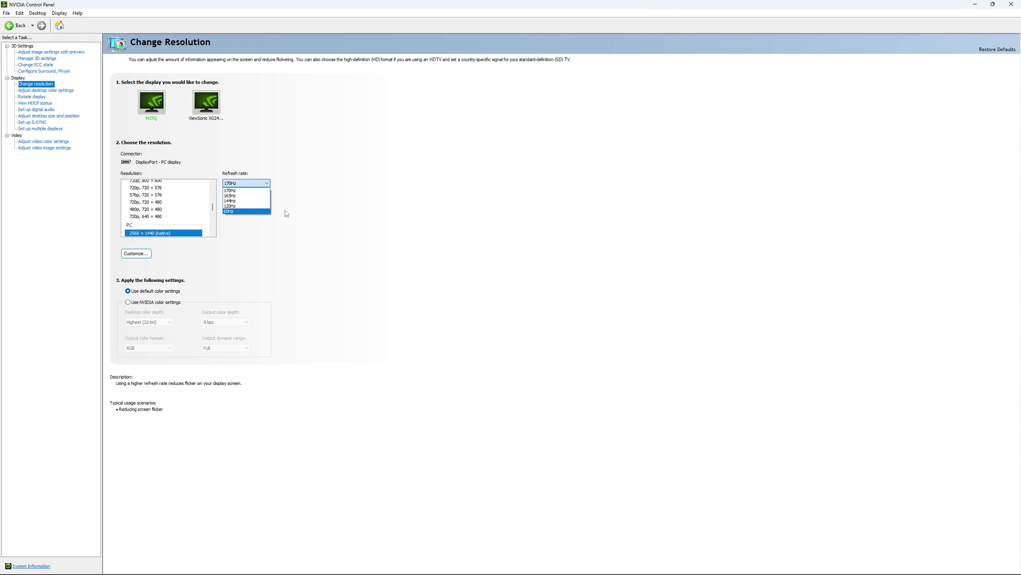
{"action": "left_click", "coordinate": [259, 181]}
{"action": "left_click", "coordinate": [258, 181]}
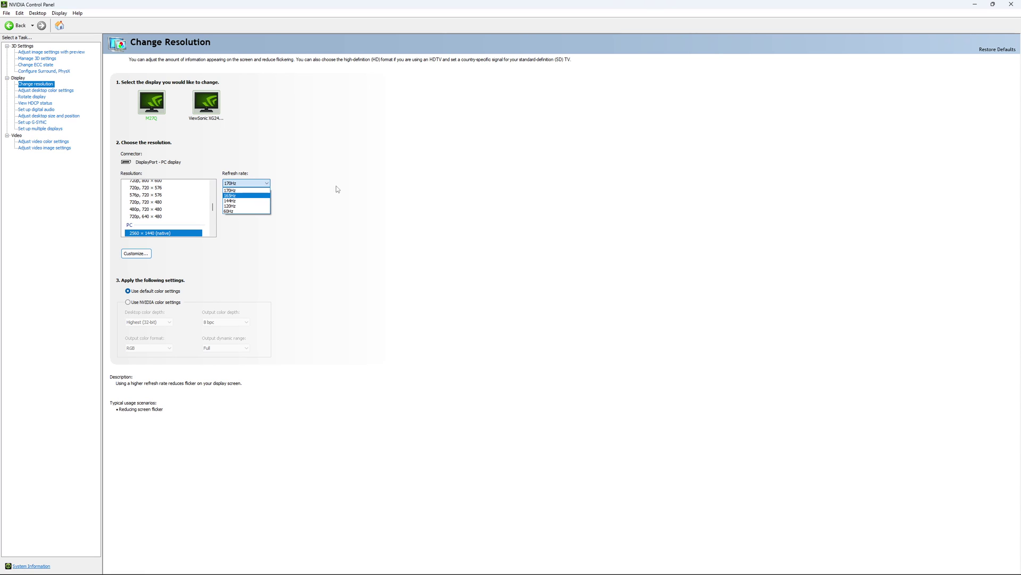
{"action": "left_click", "coordinate": [359, 183]}
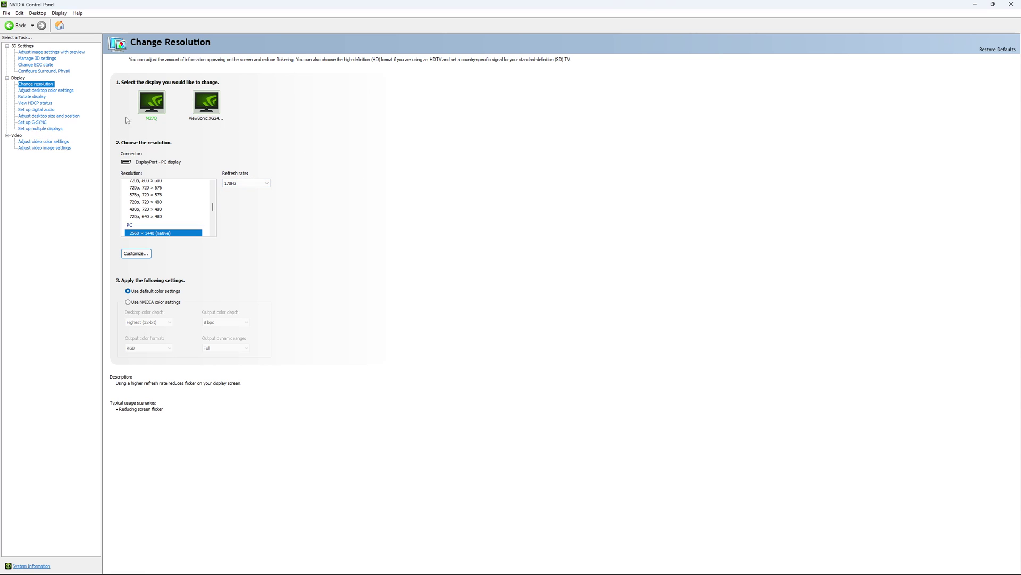
{"action": "left_click", "coordinate": [35, 124]}
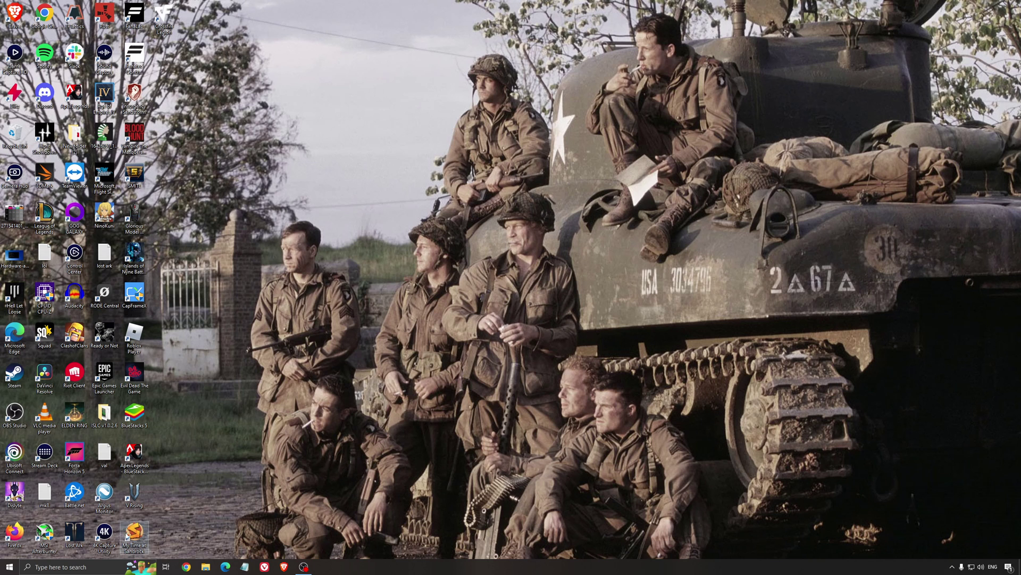
- Run a Windows search for 'epic' to find the Epic launcher
{"action": "left_click", "coordinate": [99, 568]}
{"action": "type", "text": "epic"}
{"action": "key", "text": "Return"}
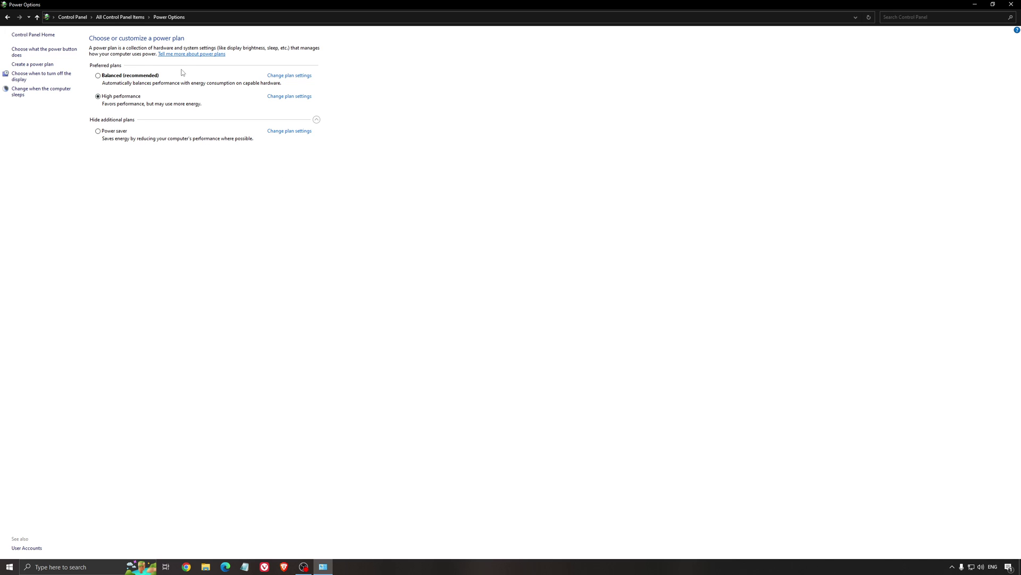
- Close Power Options and launch Intelligent standby list cleaner from the desktop
{"action": "left_click", "coordinate": [1011, 5]}
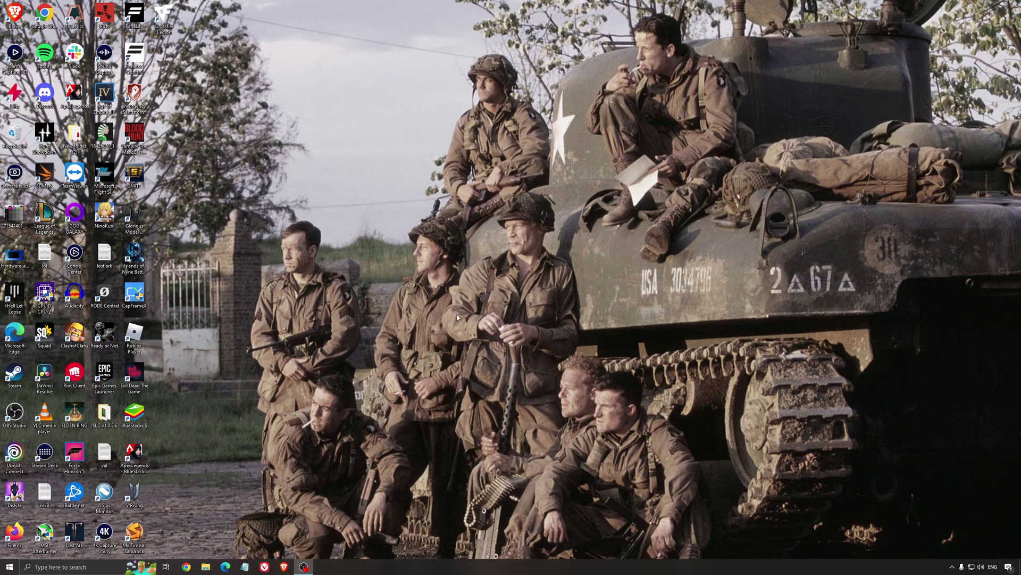
{"action": "double_click", "coordinate": [104, 414]}
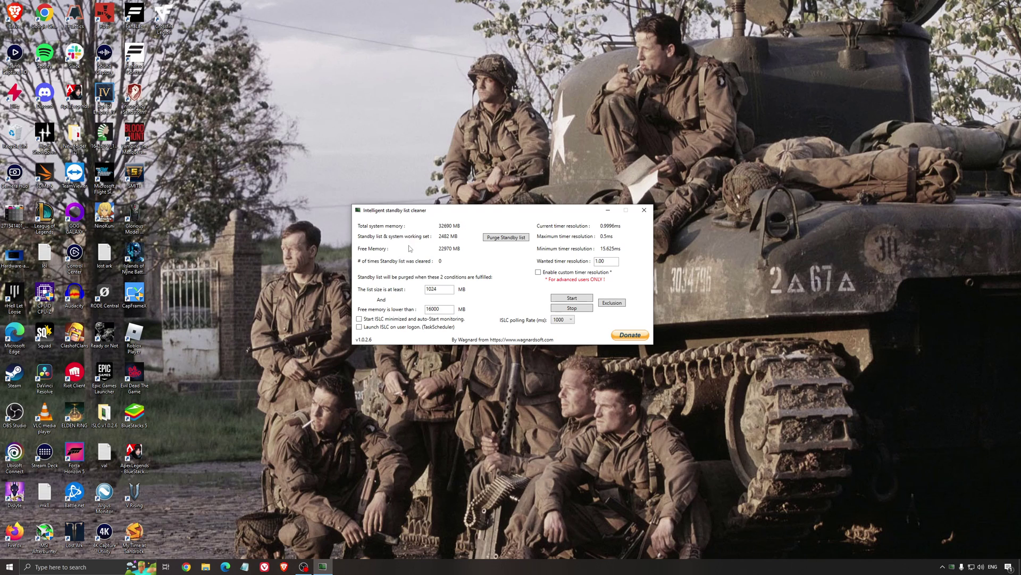
{"action": "left_click_drag", "start_coordinate": [431, 215], "coordinate": [428, 220]}
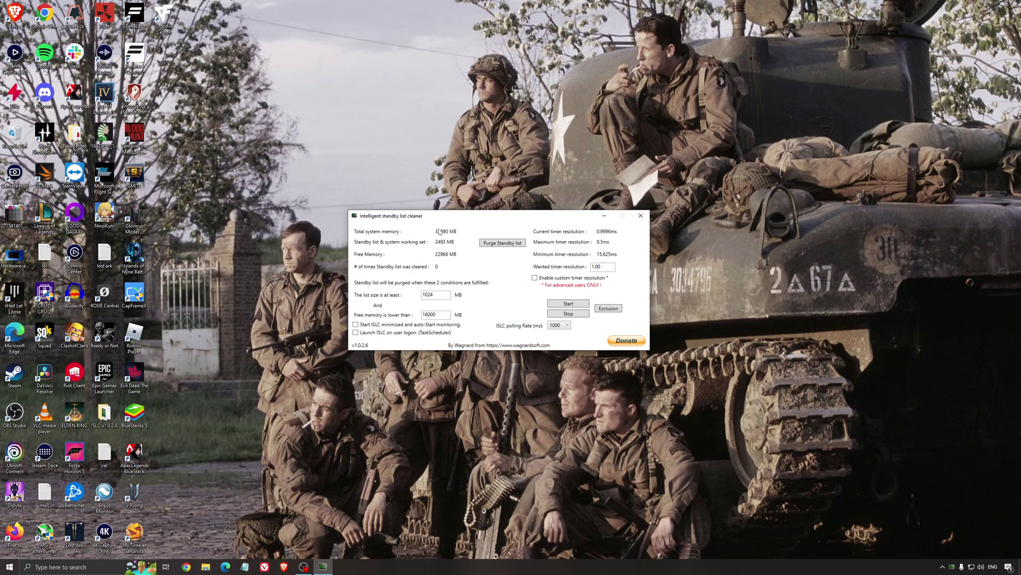
- Keep the 16000 MB free-memory threshold, start monitoring, and minimize the cleaner to the tray
{"action": "double_click", "coordinate": [432, 314]}
{"action": "left_click", "coordinate": [569, 304]}
{"action": "left_click_drag", "start_coordinate": [541, 216], "coordinate": [575, 215]}
{"action": "left_click", "coordinate": [639, 215]}
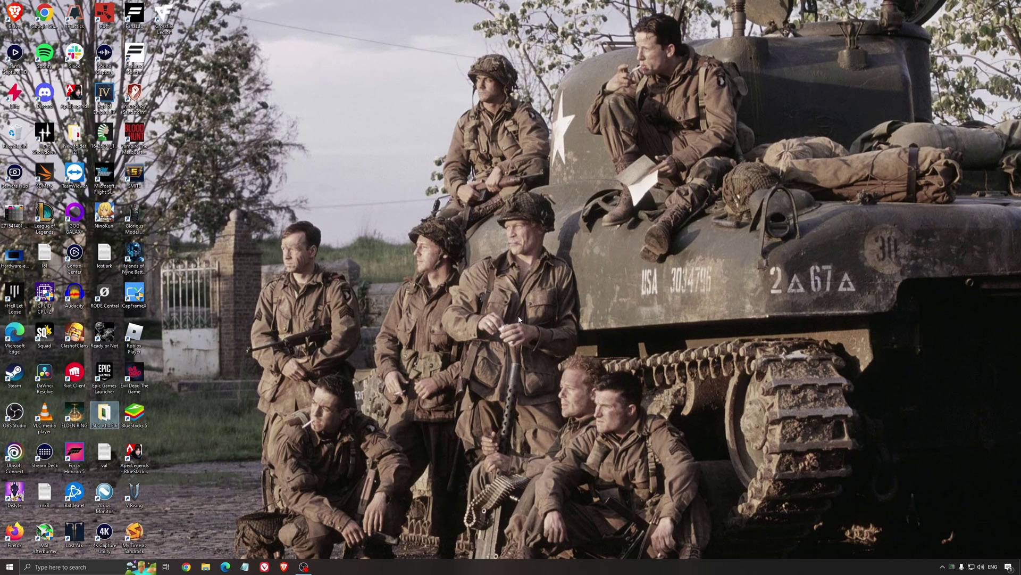
{"action": "left_click", "coordinate": [497, 295]}
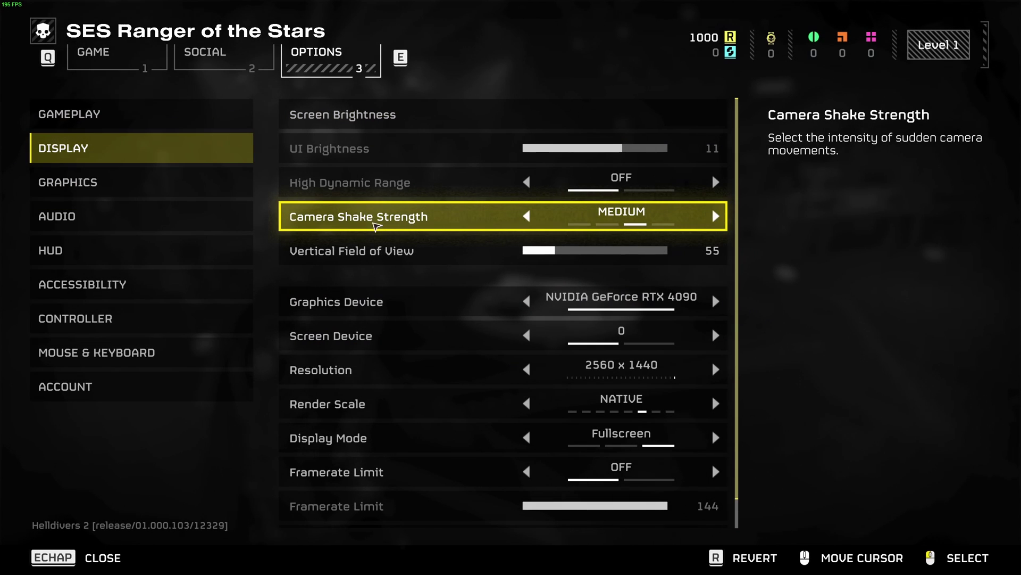
- Set Camera Shake Strength to OFF and raise Vertical Field of View from 55 to 70
{"action": "key", "text": "Left"}
{"action": "key", "text": "Left"}
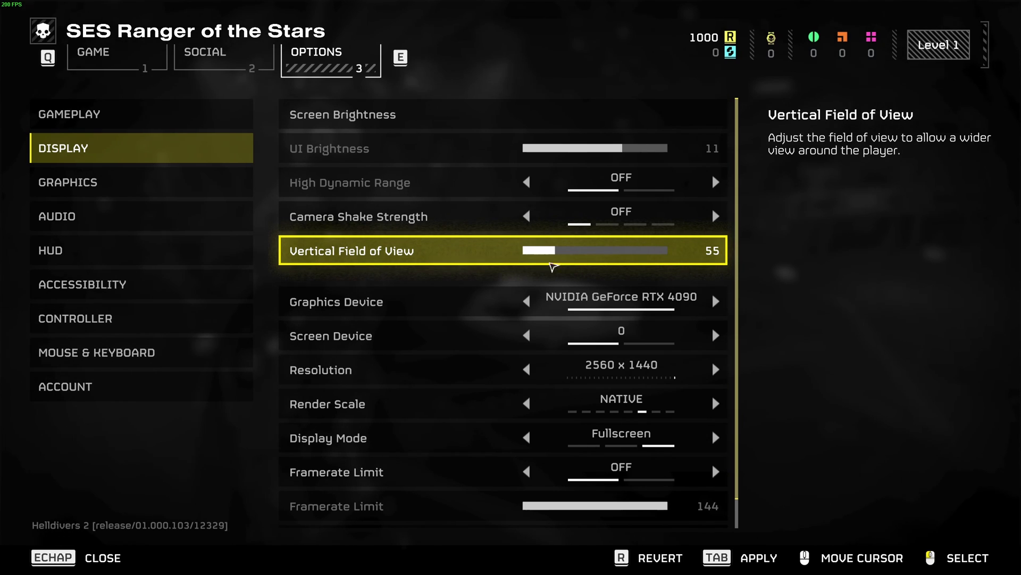
{"action": "left_click_drag", "start_coordinate": [590, 250], "coordinate": [605, 255]}
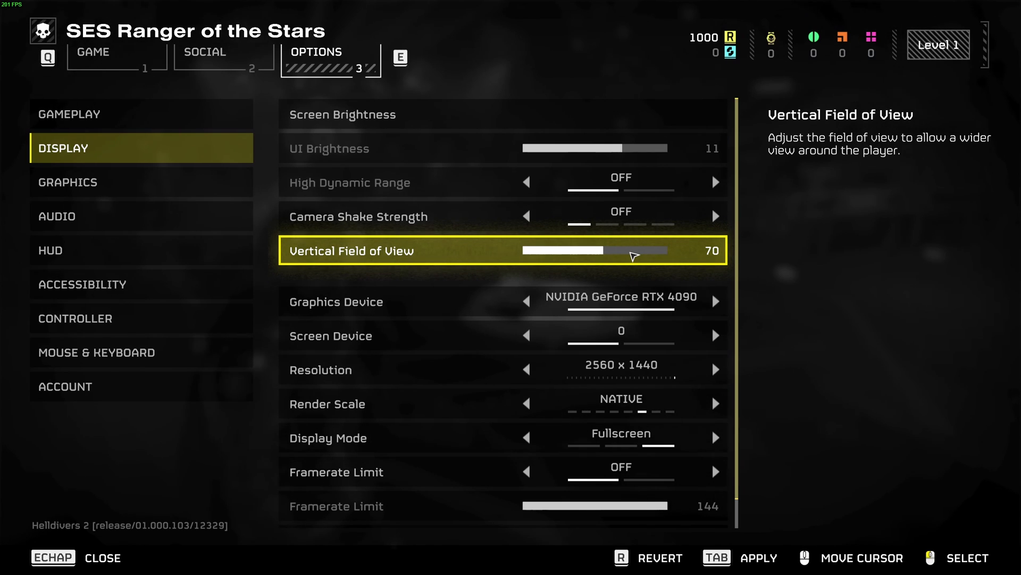
{"action": "scroll", "coordinate": [617, 288], "scroll_direction": "down", "scroll_amount": 1}
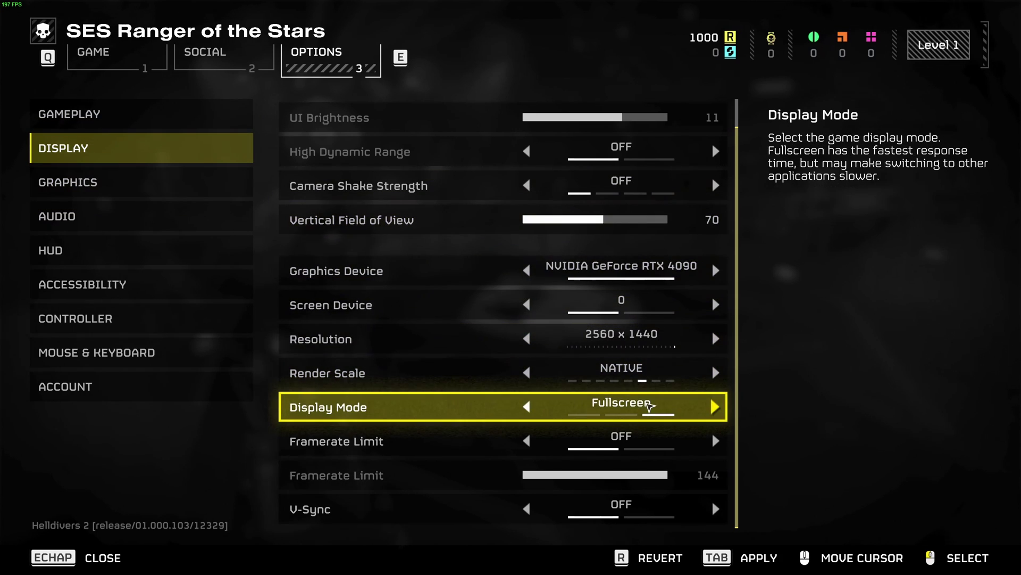
- Leave Render Scale at NATIVE and Display Mode at Fullscreen after trying other options
{"action": "left_click", "coordinate": [532, 375]}
{"action": "left_click", "coordinate": [532, 375]}
{"action": "left_click", "coordinate": [532, 375]}
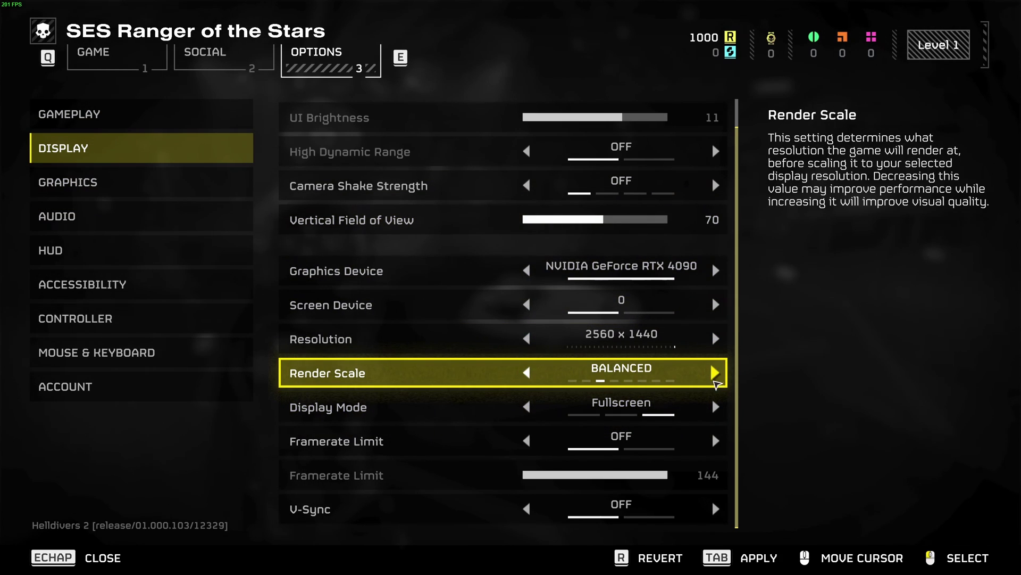
{"action": "left_click", "coordinate": [717, 375]}
{"action": "left_click", "coordinate": [717, 376]}
{"action": "left_click", "coordinate": [715, 373]}
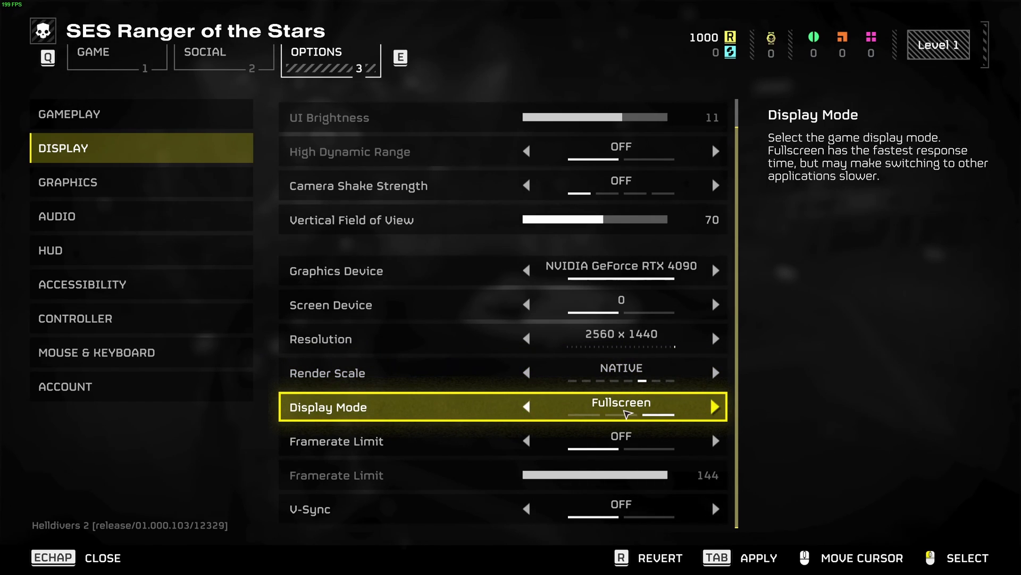
{"action": "left_click", "coordinate": [538, 410]}
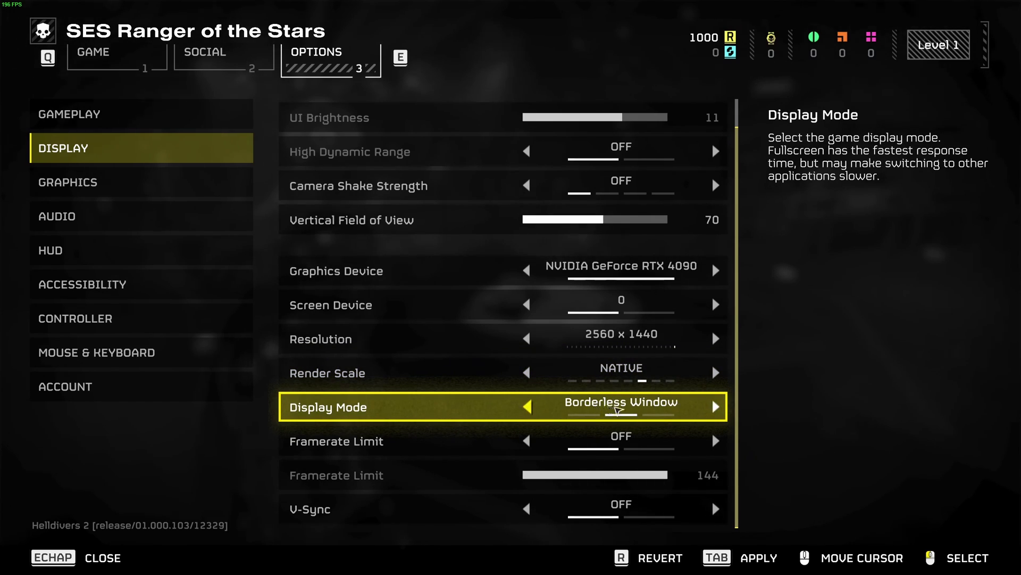
{"action": "left_click", "coordinate": [715, 407]}
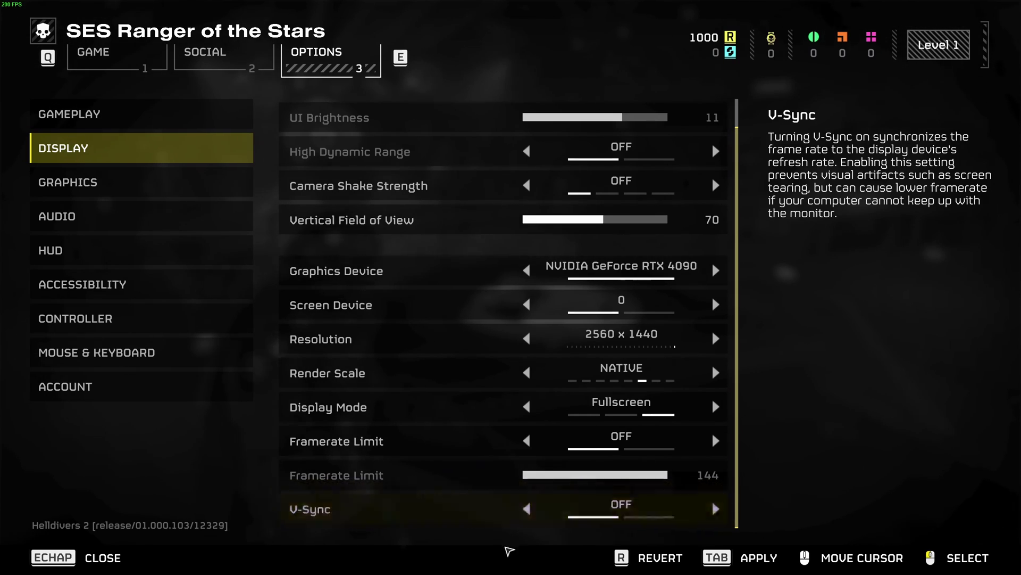
- In the GRAPHICS category, drag Motion Blur from 100 down to 0
{"action": "key", "text": "r"}
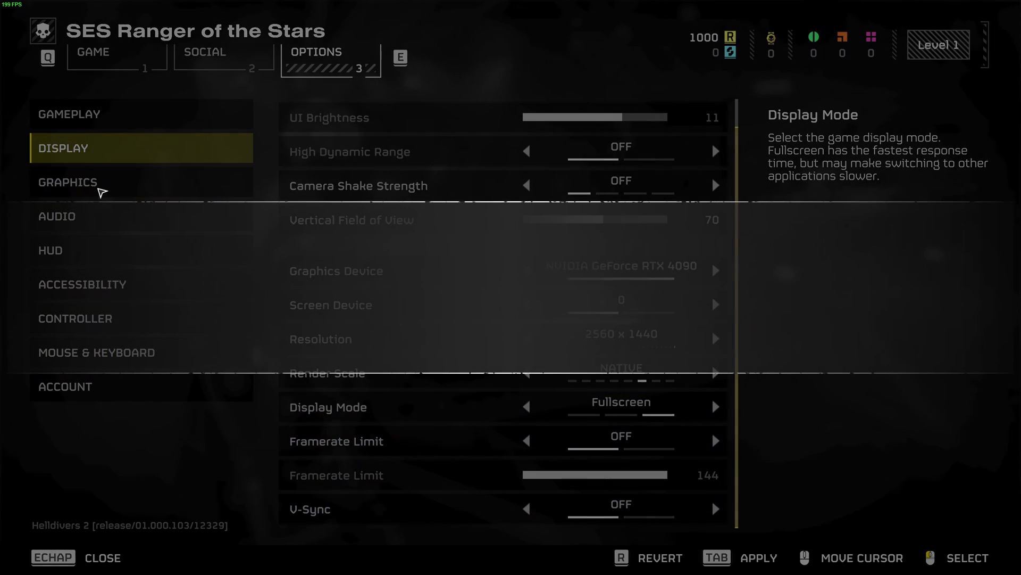
{"action": "left_click", "coordinate": [203, 182]}
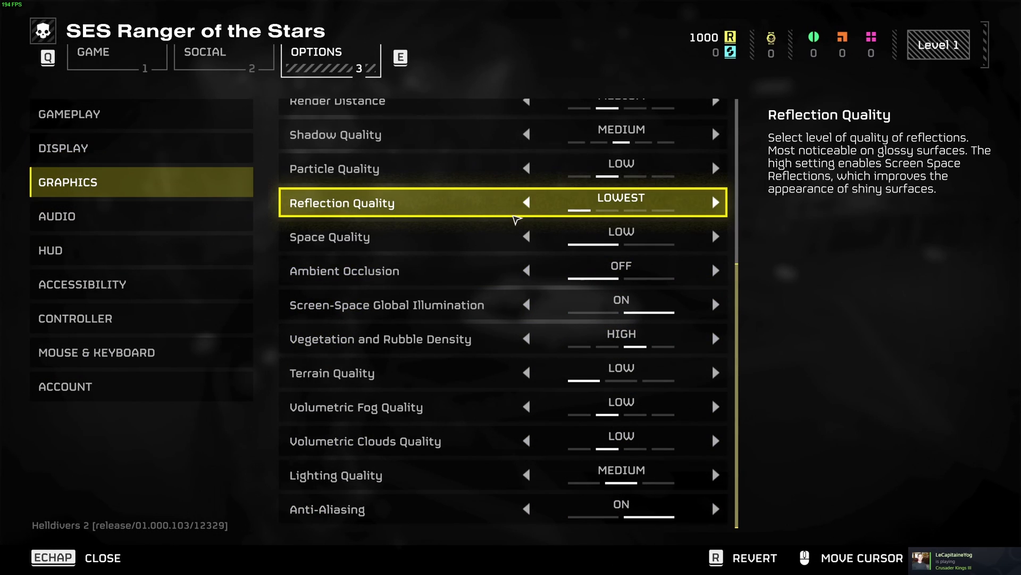
{"action": "scroll", "coordinate": [542, 224], "scroll_direction": "up", "scroll_amount": 5}
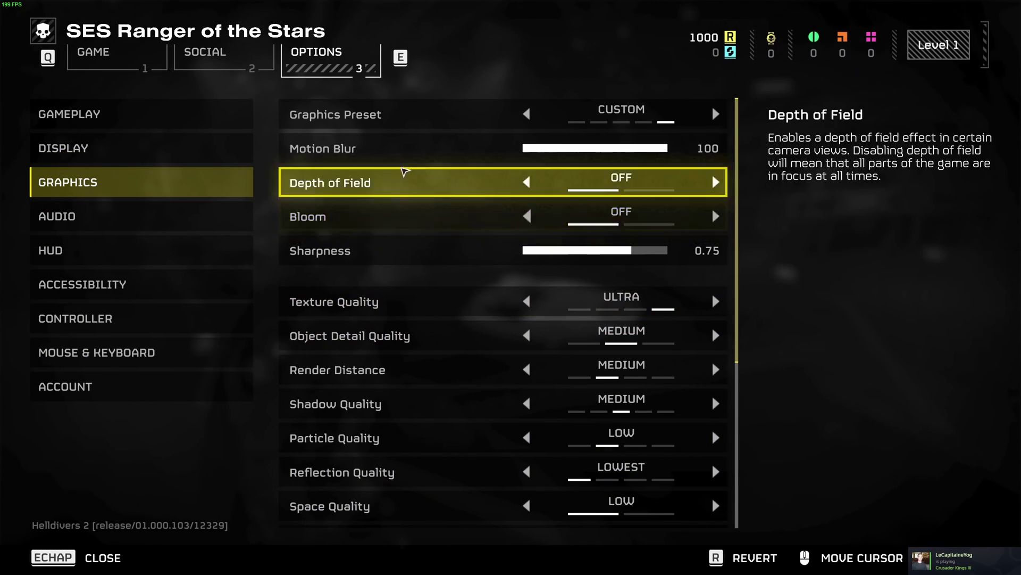
{"action": "left_click_drag", "start_coordinate": [641, 153], "coordinate": [494, 172]}
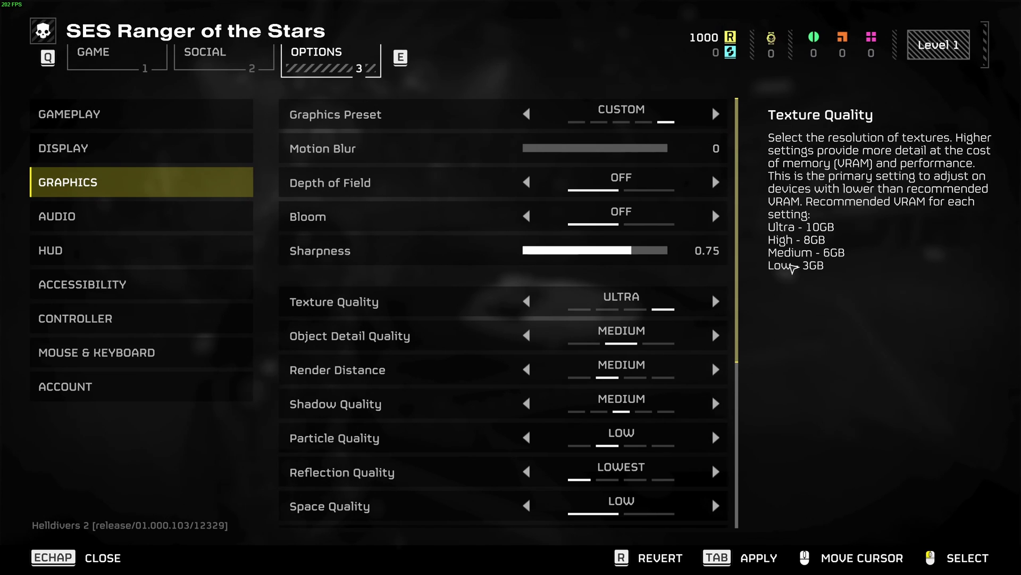
{"action": "scroll", "coordinate": [713, 340], "scroll_direction": "down", "scroll_amount": 2}
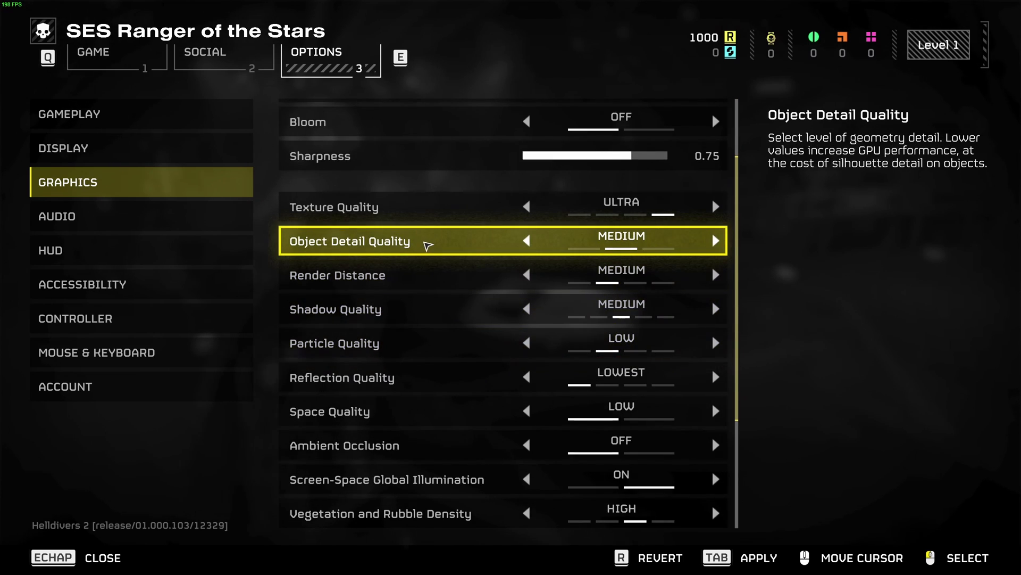
- Test Object Detail Quality at LOW and HIGH, leaving it at MEDIUM
{"action": "left_click", "coordinate": [530, 241]}
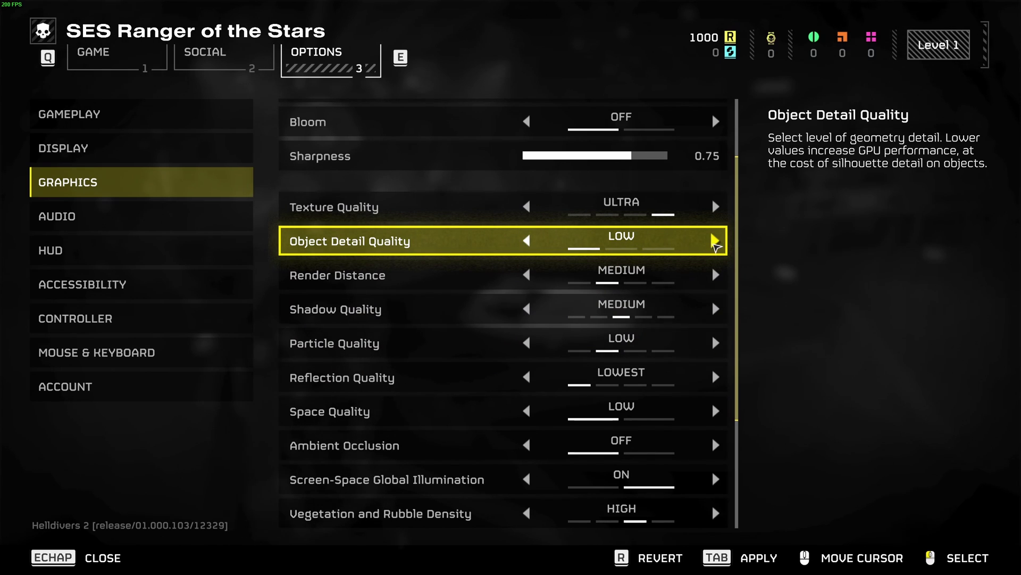
{"action": "left_click", "coordinate": [716, 243]}
{"action": "left_click", "coordinate": [716, 242]}
{"action": "left_click", "coordinate": [526, 244]}
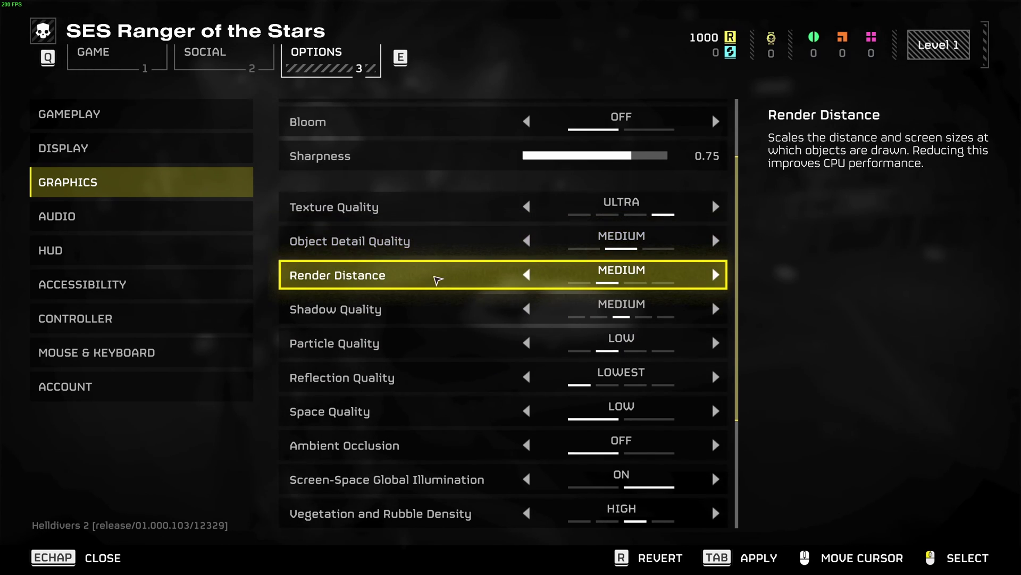
- Return Render Distance to MEDIUM after testing LOW and ULTRA, and drop Shadow Quality to LOWEST
{"action": "left_click", "coordinate": [531, 275]}
{"action": "left_click", "coordinate": [716, 275]}
{"action": "left_click", "coordinate": [716, 274]}
{"action": "left_click", "coordinate": [716, 275]}
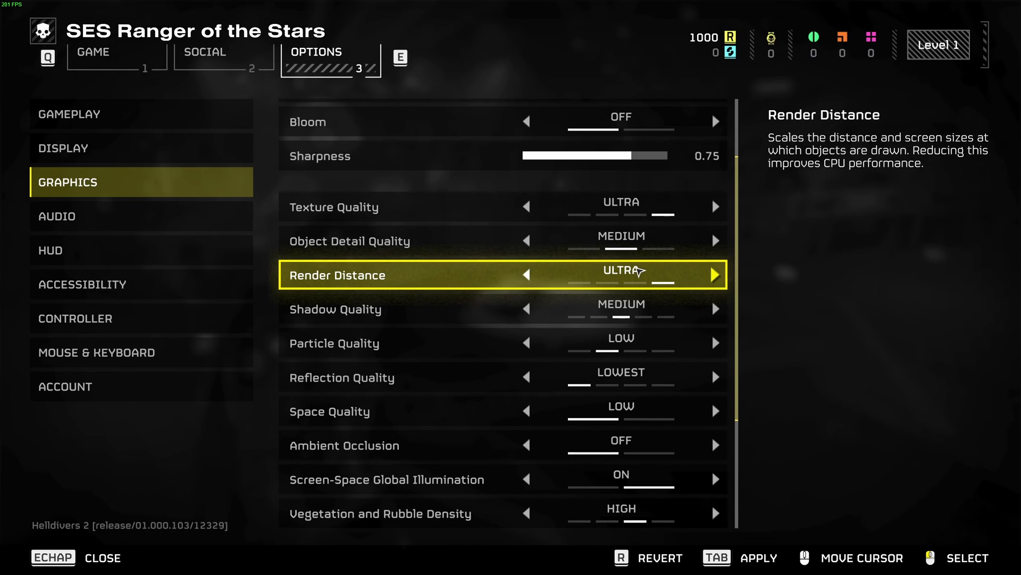
{"action": "left_click", "coordinate": [549, 282]}
{"action": "left_click", "coordinate": [550, 281]}
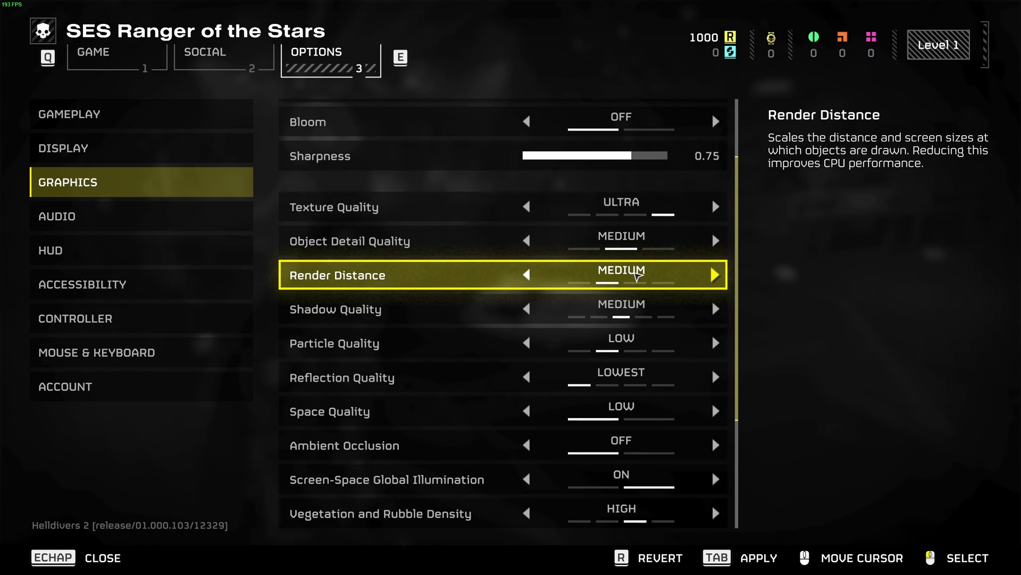
{"action": "left_click", "coordinate": [549, 316]}
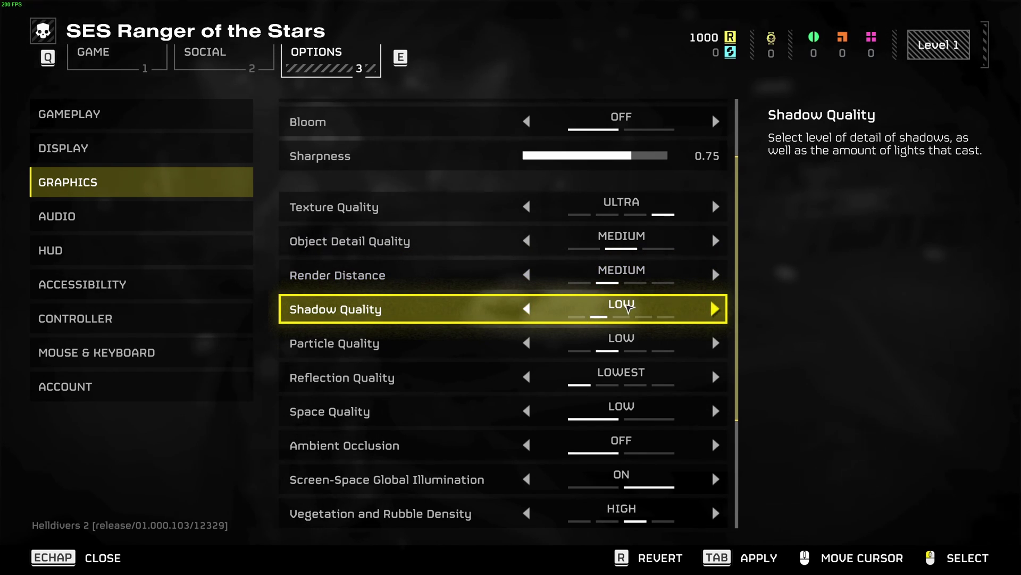
{"action": "left_click", "coordinate": [553, 316]}
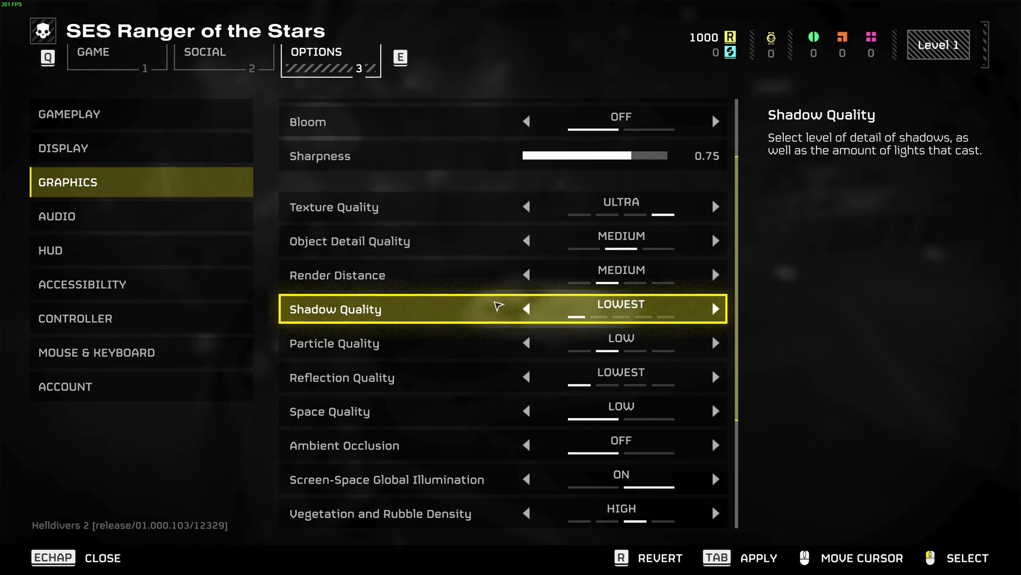
- Set Shadow Quality to Low and leave Particle Quality at Low
{"action": "left_click", "coordinate": [715, 308]}
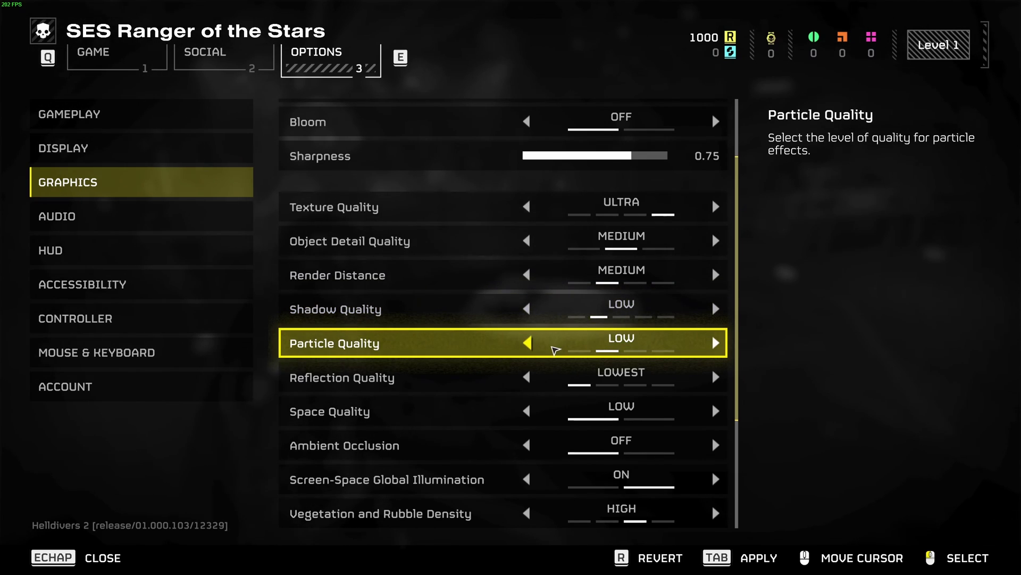
{"action": "left_click", "coordinate": [528, 344]}
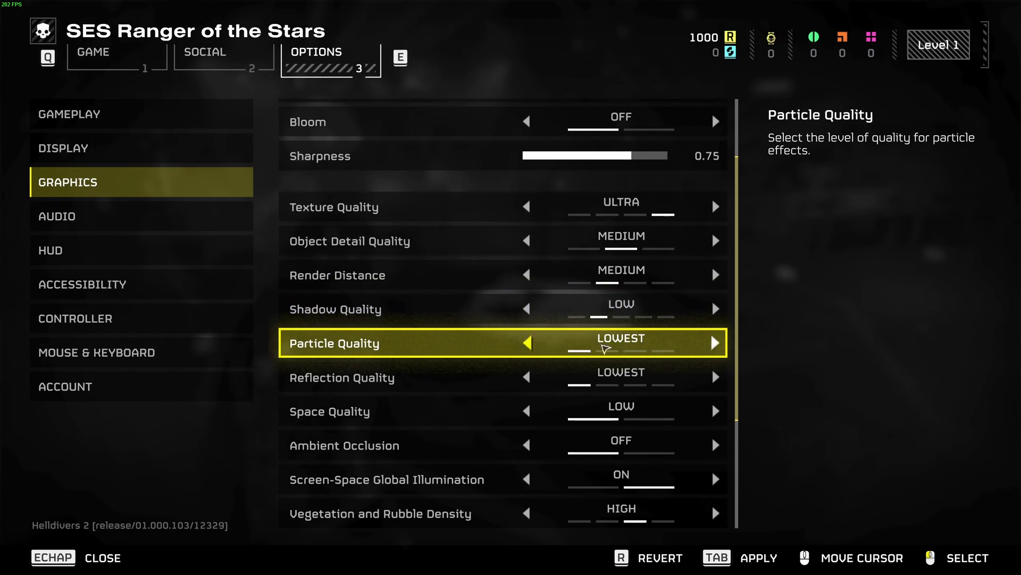
{"action": "left_click", "coordinate": [715, 343]}
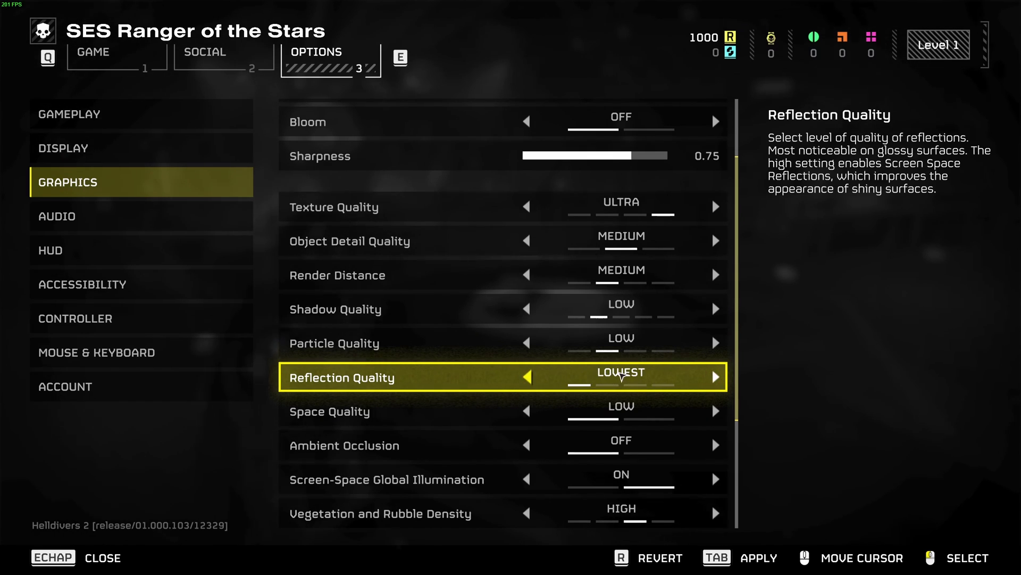
- Switch Ambient Occlusion on in the lower graphics options
{"action": "scroll", "coordinate": [620, 377], "scroll_direction": "down", "scroll_amount": 3}
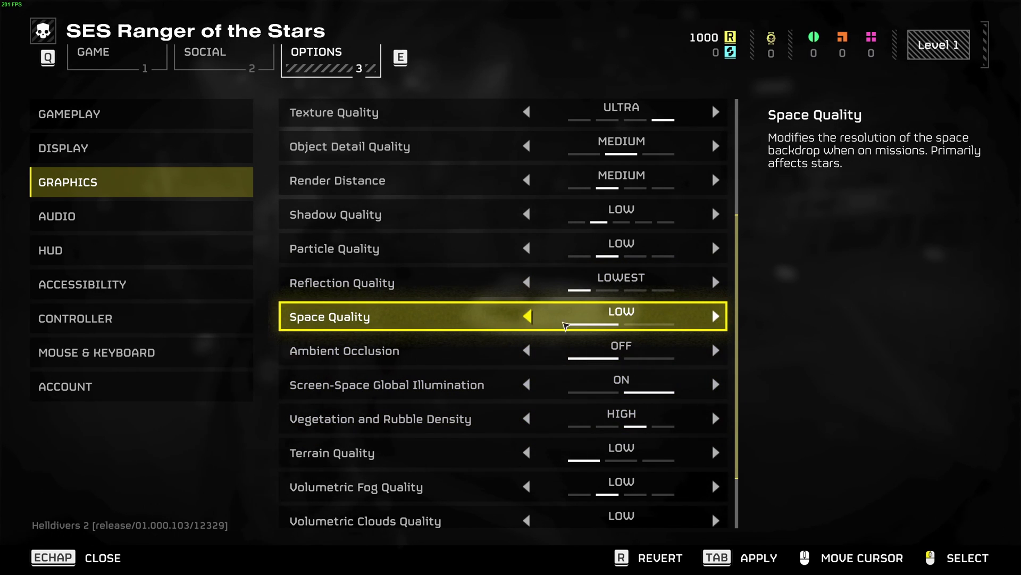
{"action": "left_click", "coordinate": [722, 351]}
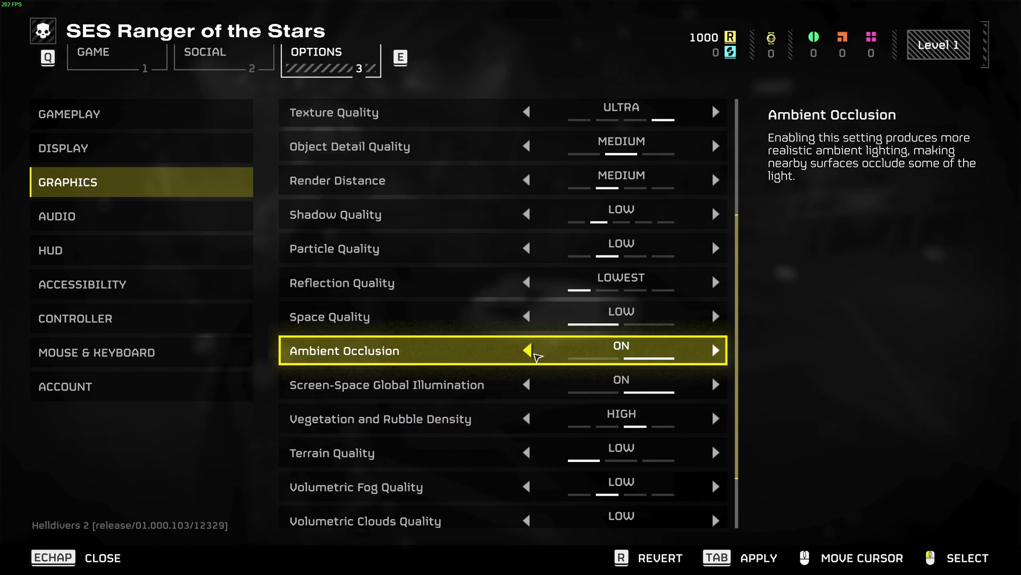
{"action": "left_click", "coordinate": [714, 352]}
{"action": "left_click", "coordinate": [714, 351]}
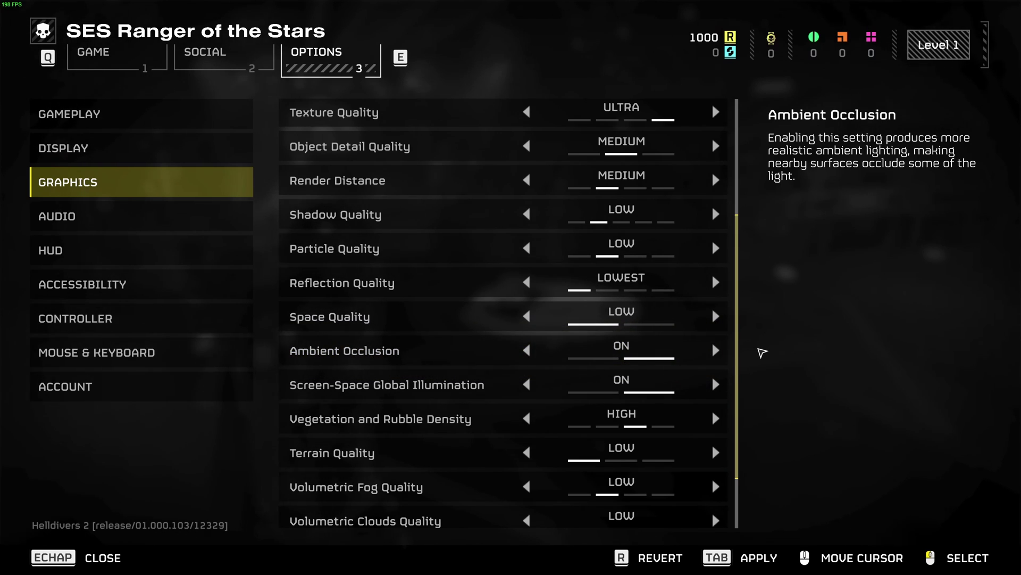
{"action": "left_click", "coordinate": [526, 350]}
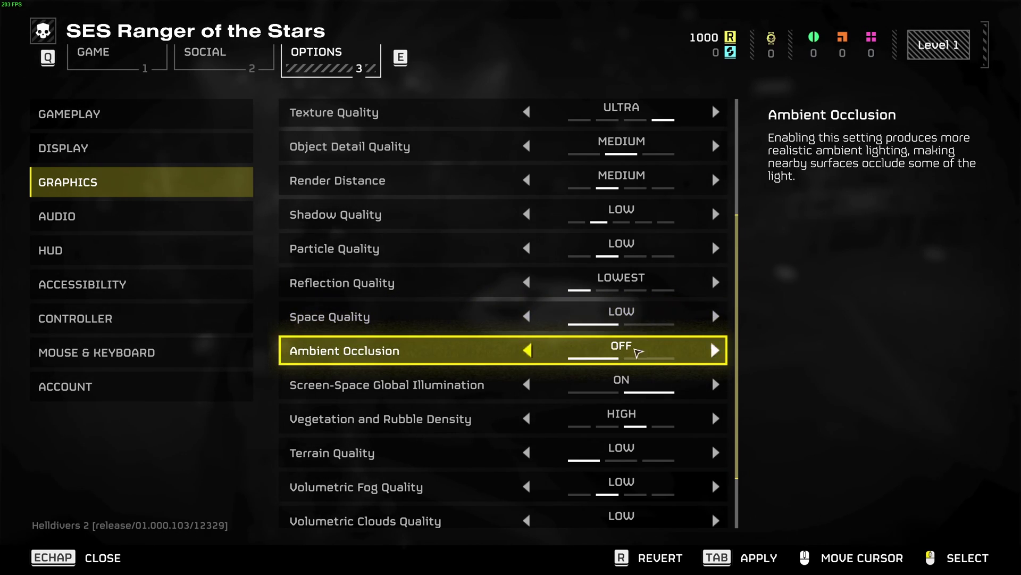
{"action": "left_click", "coordinate": [715, 352]}
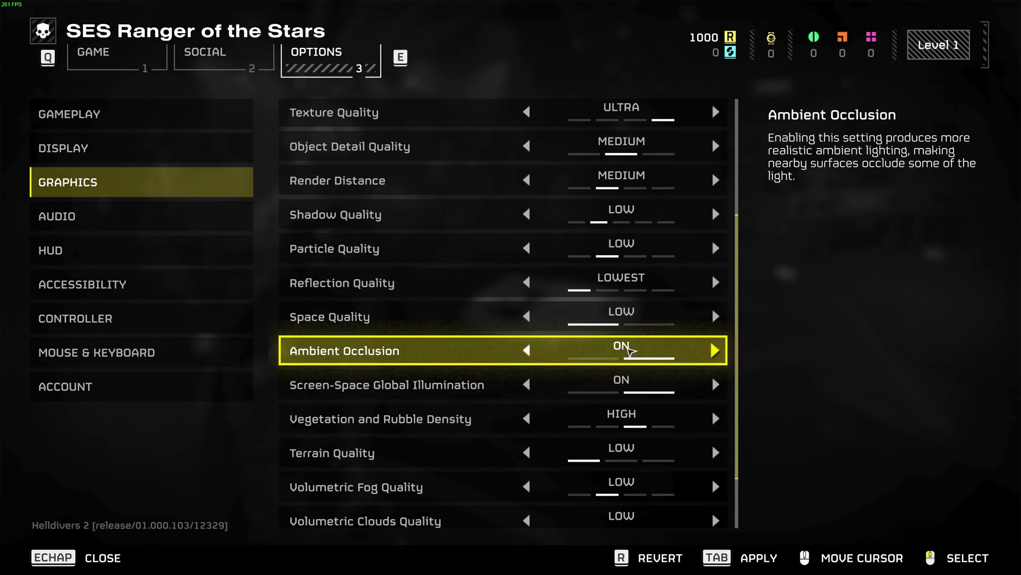
- Set SSGI to Off, Vegetation and Rubble Density to Medium, and Terrain Quality to Medium
{"action": "scroll", "coordinate": [628, 351], "scroll_direction": "down", "scroll_amount": 2}
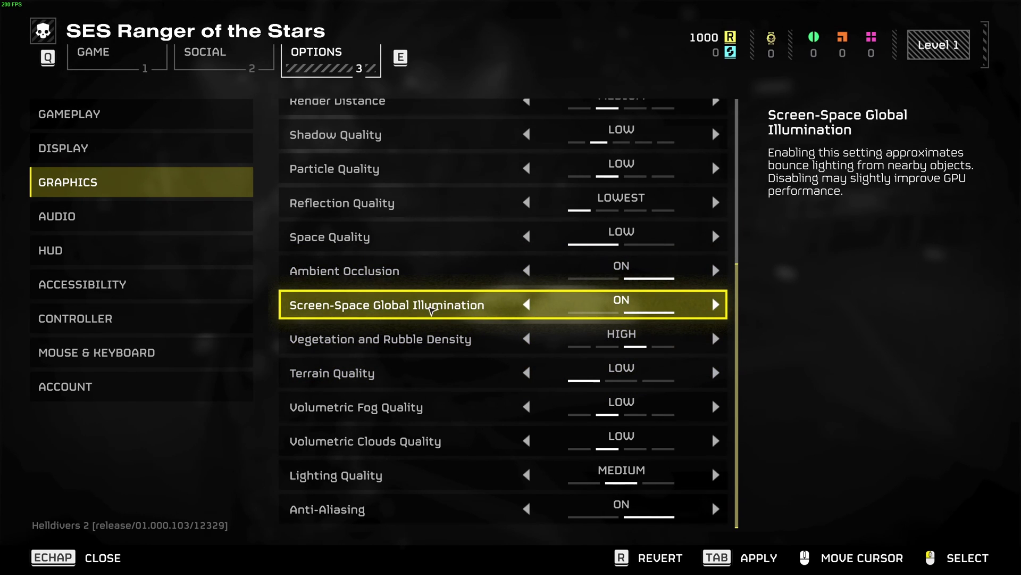
{"action": "left_click", "coordinate": [528, 304]}
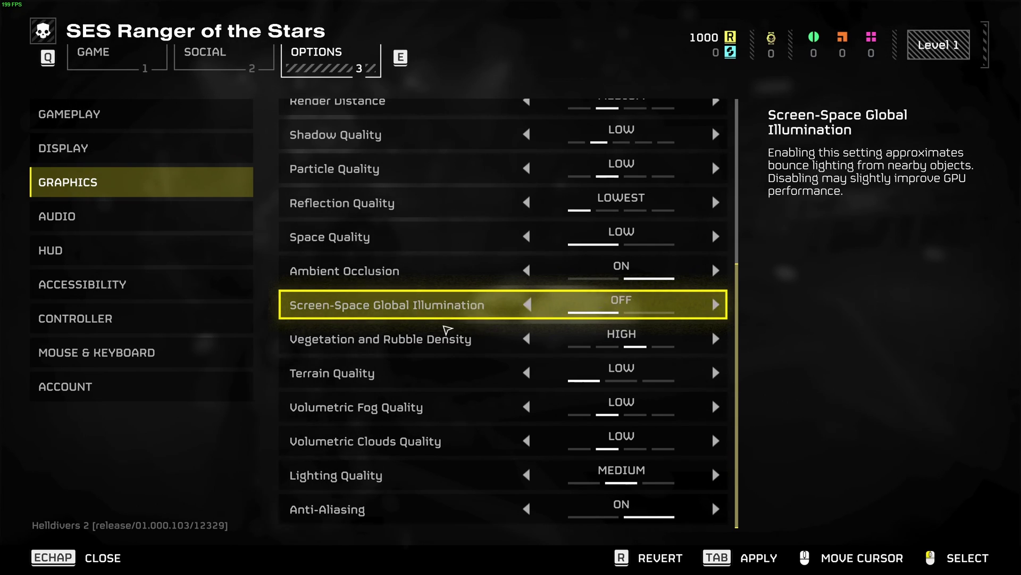
{"action": "left_click", "coordinate": [518, 343]}
{"action": "left_click", "coordinate": [547, 345]}
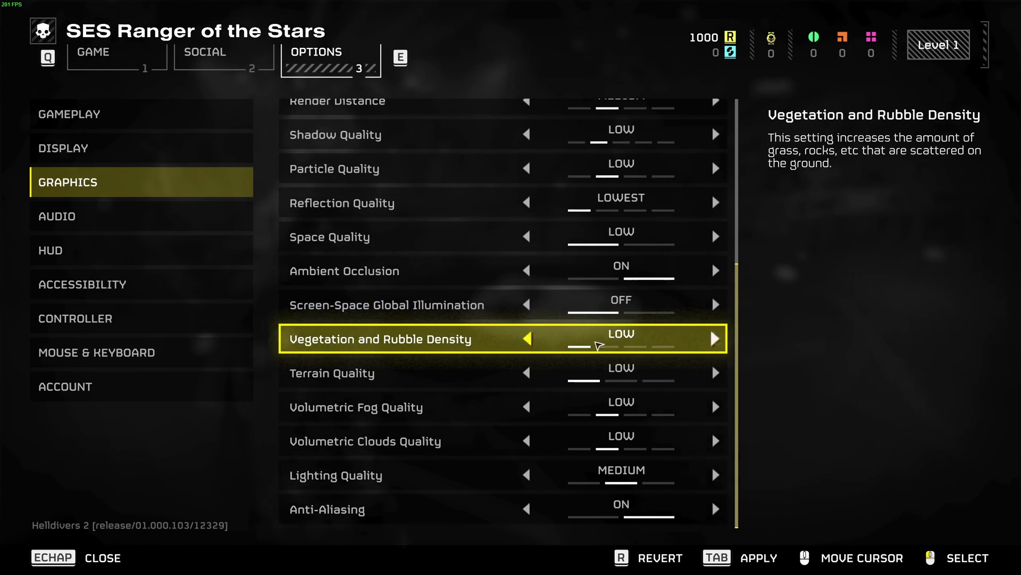
{"action": "left_click", "coordinate": [714, 341]}
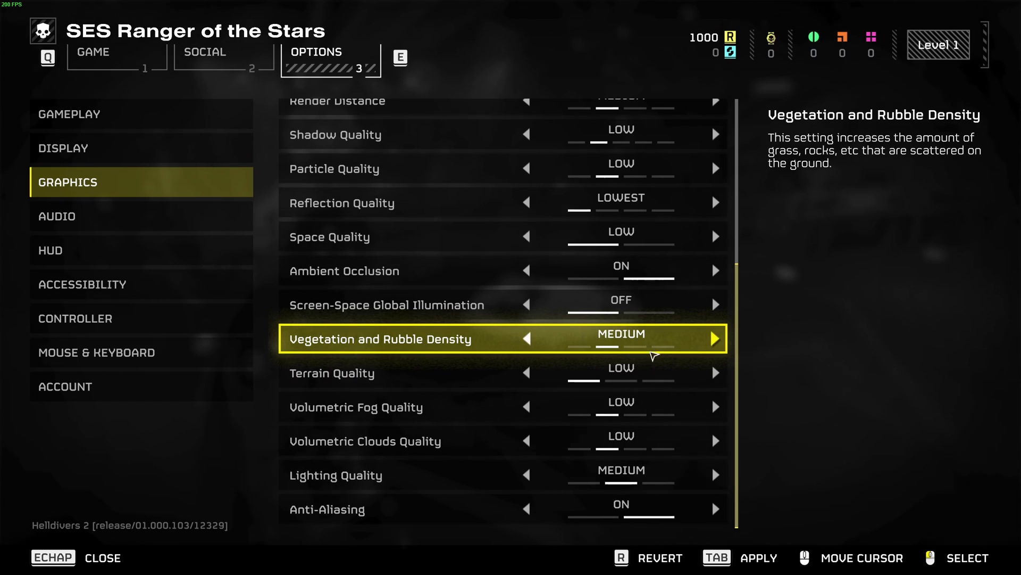
{"action": "left_click", "coordinate": [714, 338]}
{"action": "left_click", "coordinate": [538, 339]}
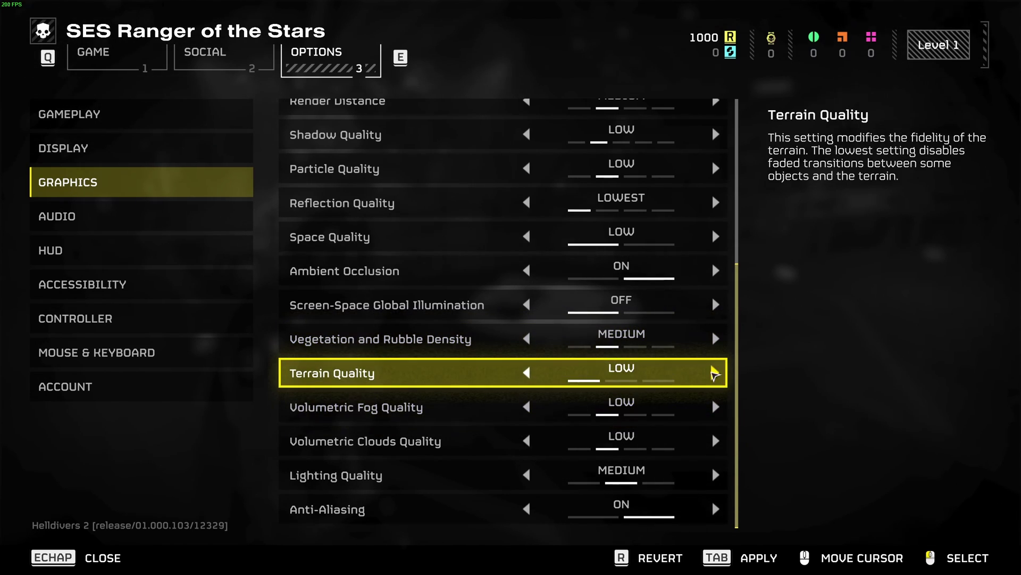
{"action": "left_click", "coordinate": [714, 373]}
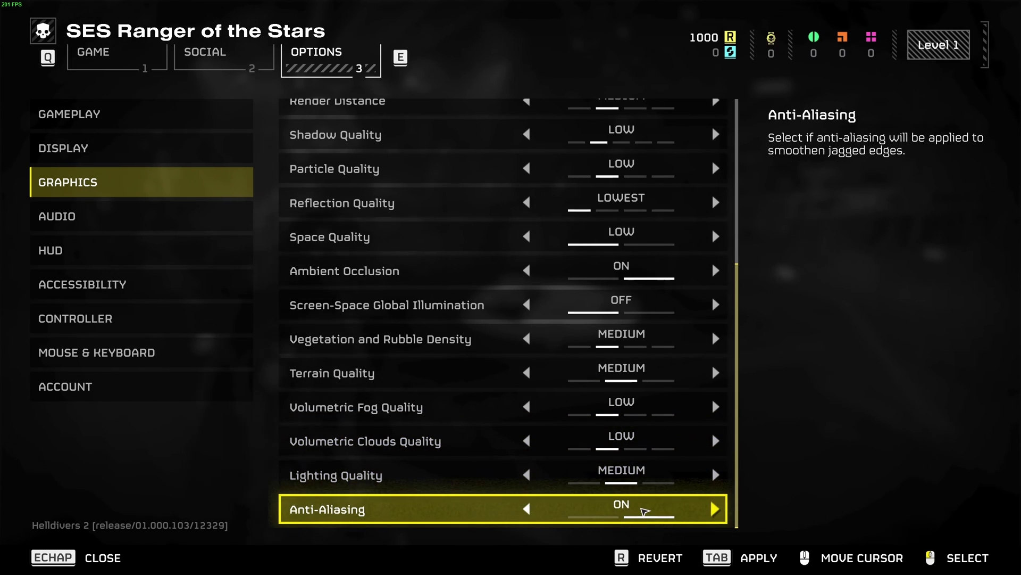
{"action": "left_click", "coordinate": [527, 508]}
{"action": "left_click", "coordinate": [715, 508]}
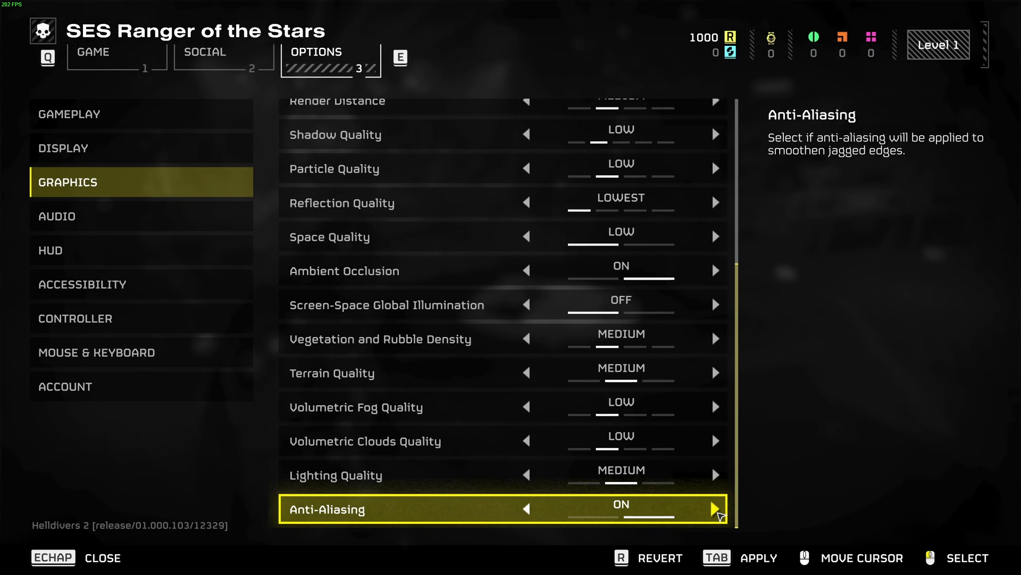
{"action": "left_click", "coordinate": [716, 509]}
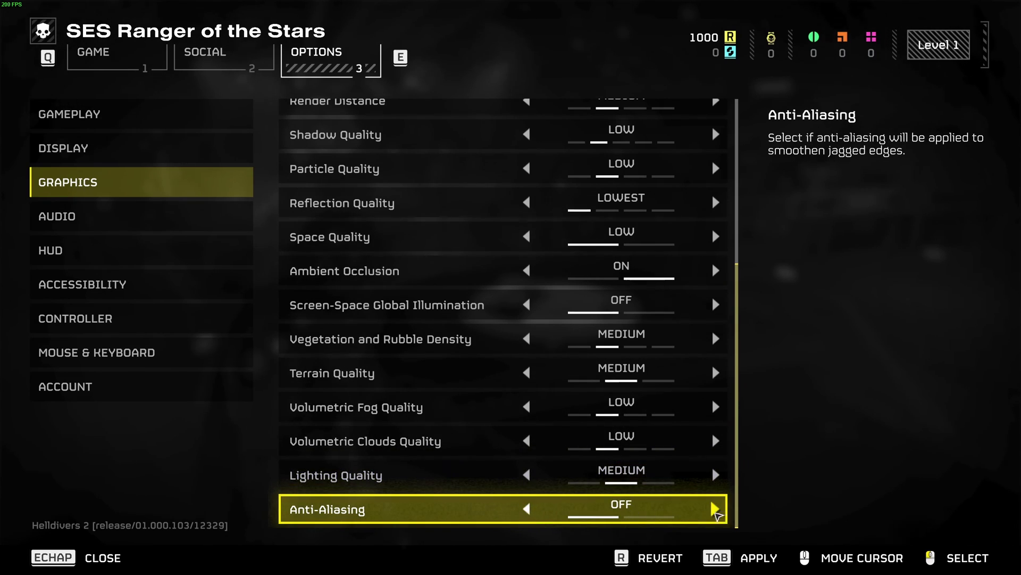
{"action": "left_click", "coordinate": [716, 510]}
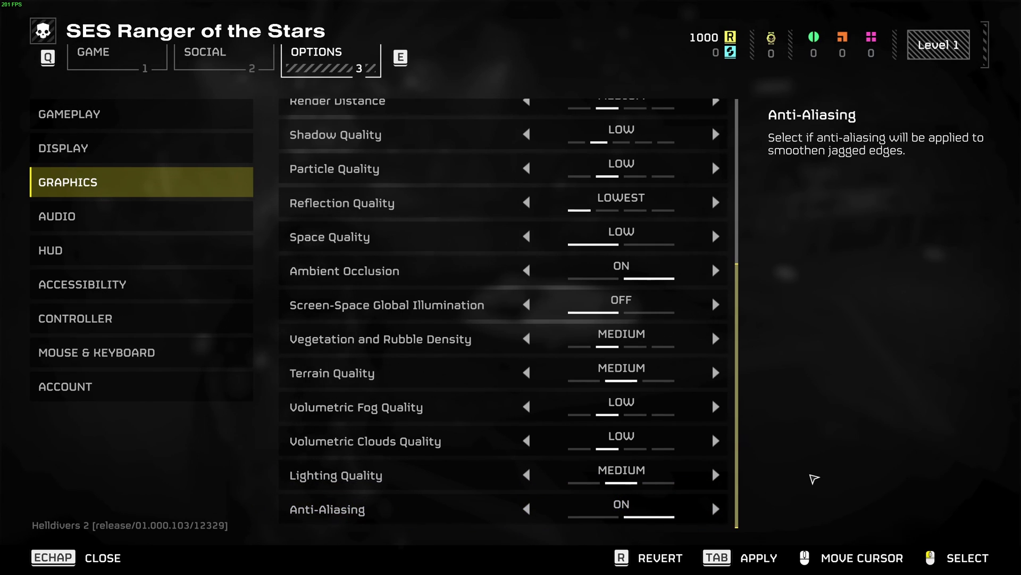